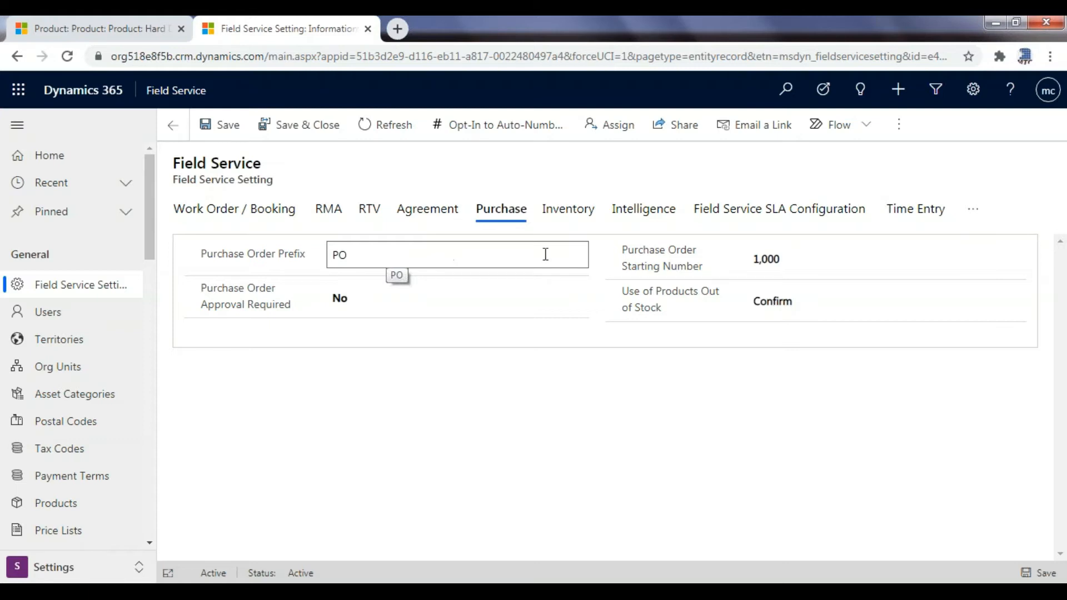
- Review the purchase settings for Field Service and examine the choices for Use of Products Out of Stock
mouse_move(684, 276)
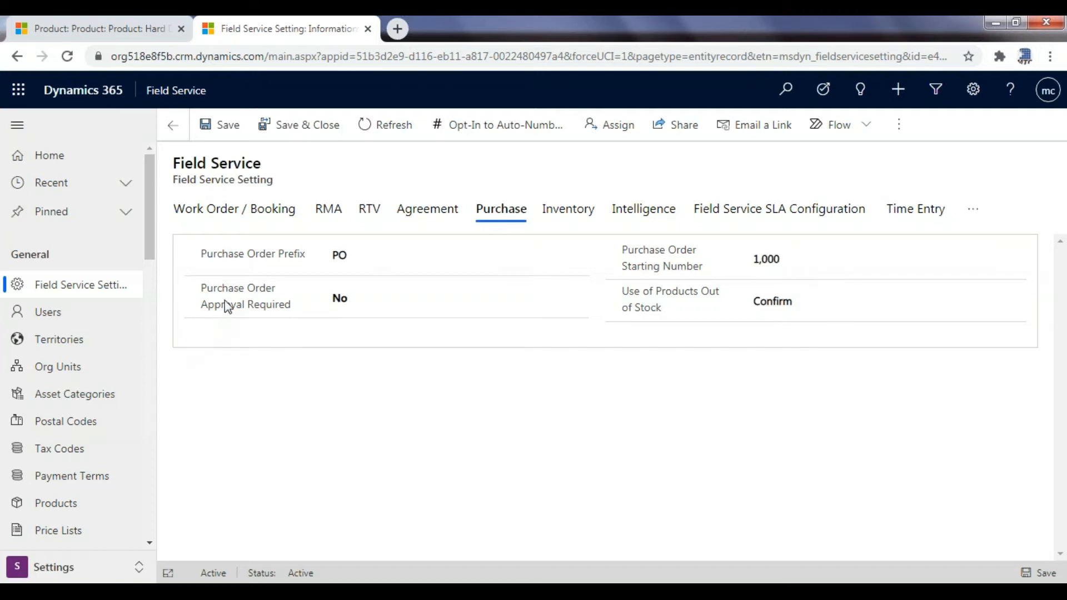
mouse_move(227, 305)
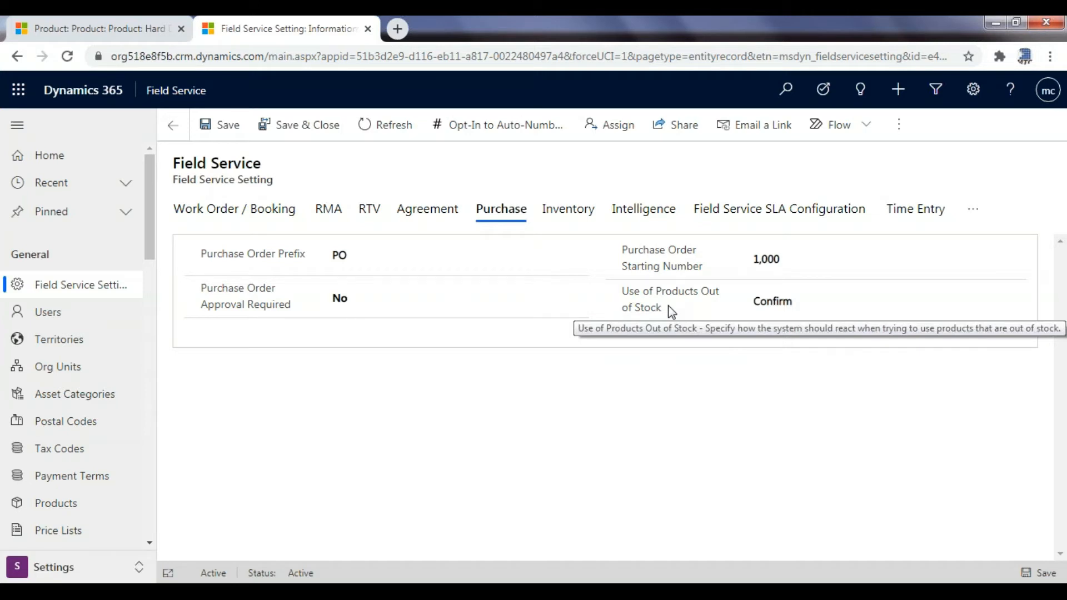
click(785, 309)
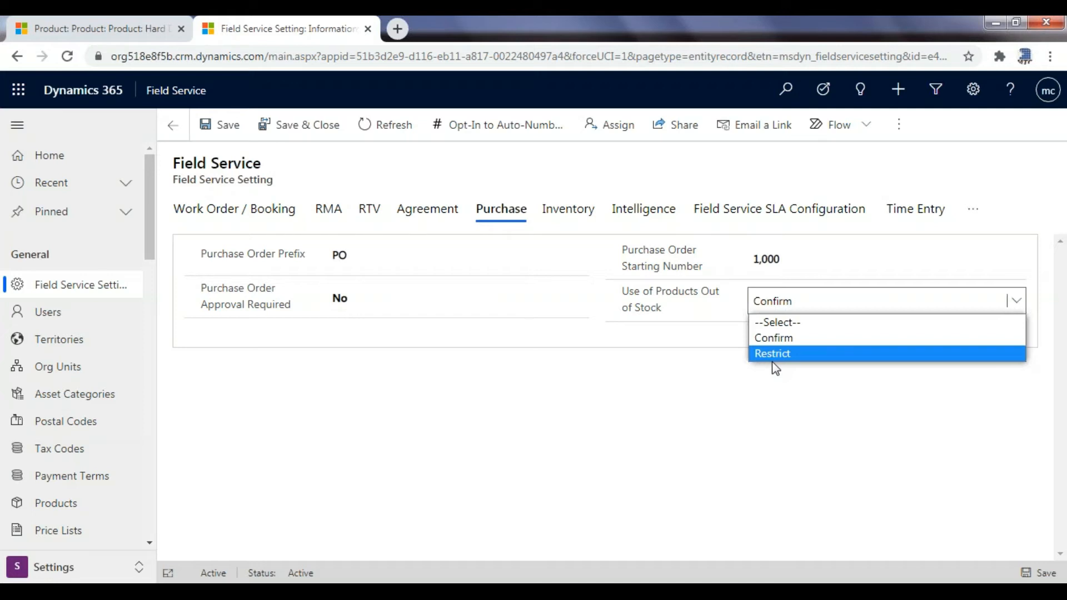
- Open the active Hard DIsk product from the product list and view its Field Service details
click(56, 503)
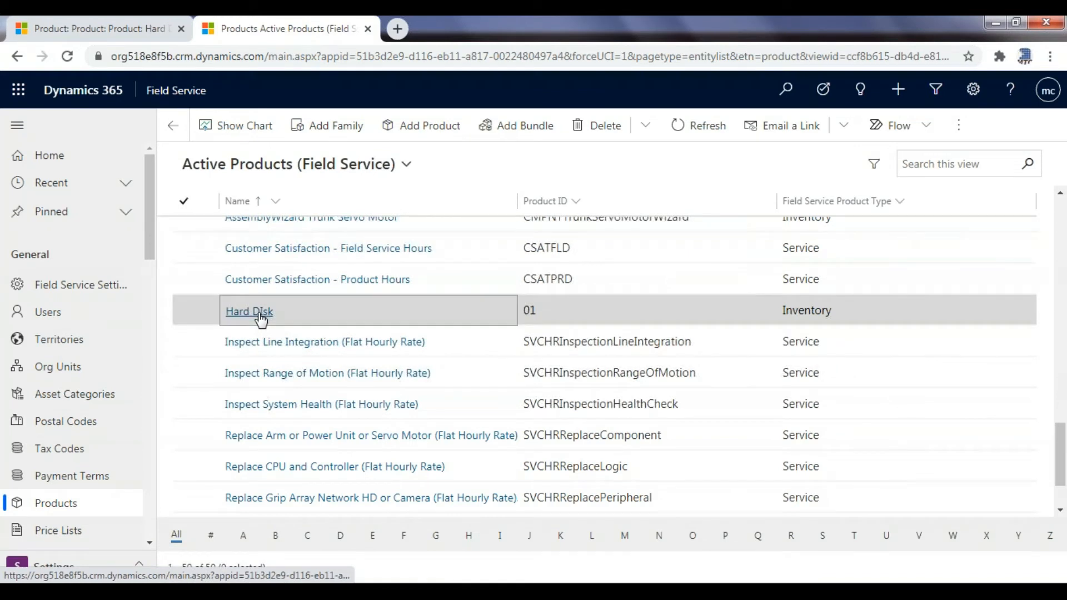
click(249, 311)
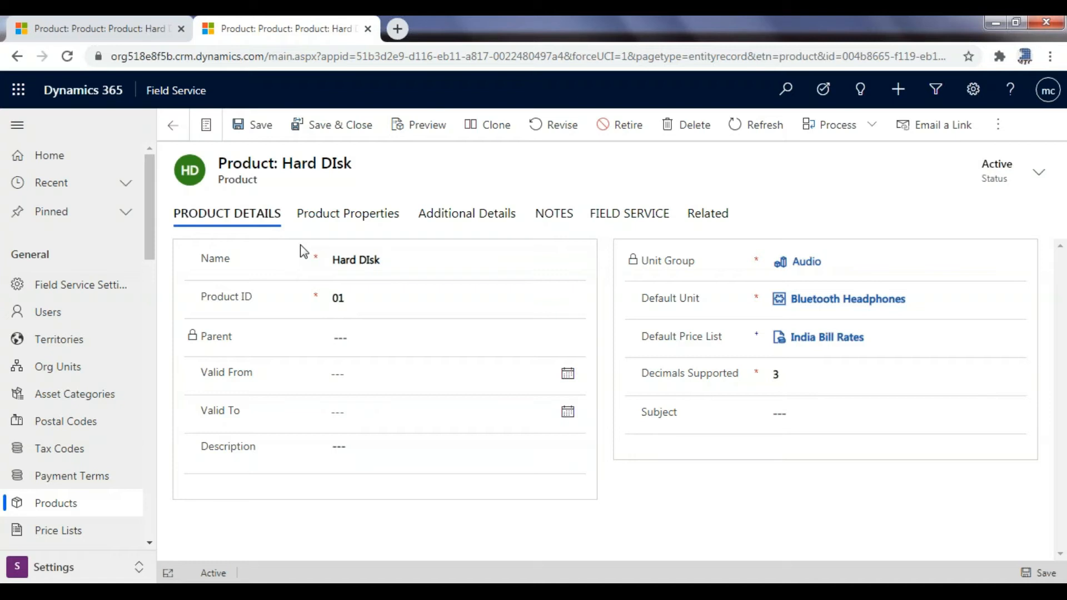
click(621, 223)
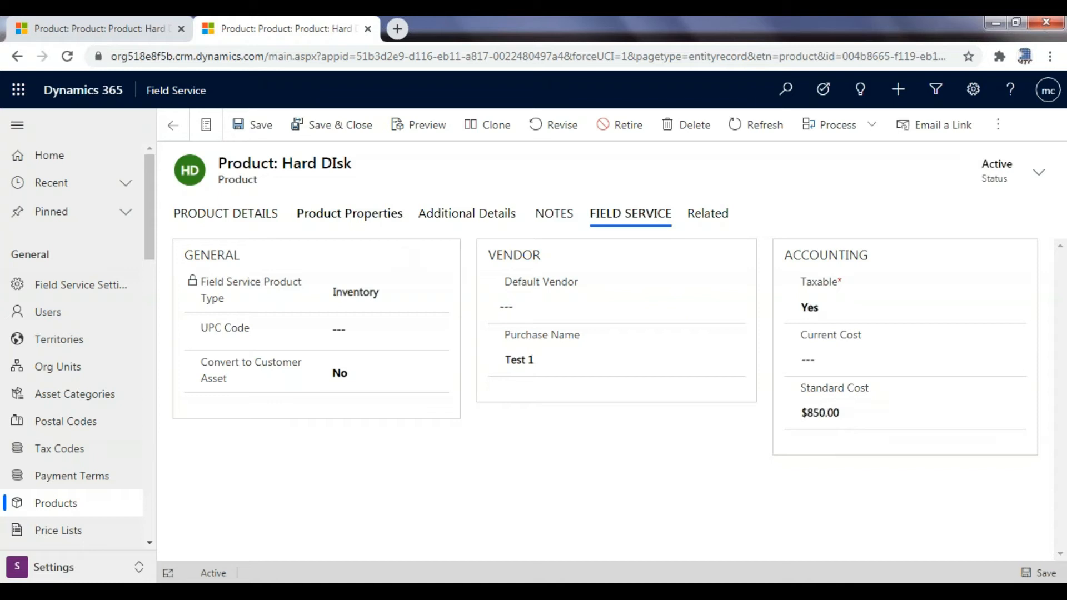
- Examine the draft Hard Disk product's Field Service Product Type options and Standard Cost, comparing them with the active Hard DIsk product
click(145, 30)
click(357, 343)
click(419, 303)
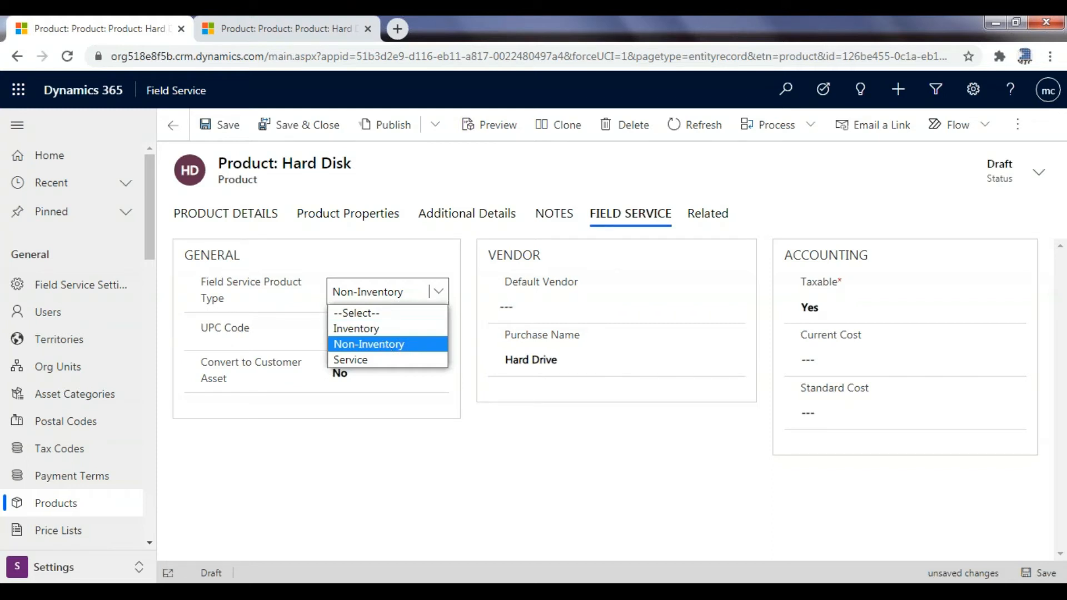
click(838, 408)
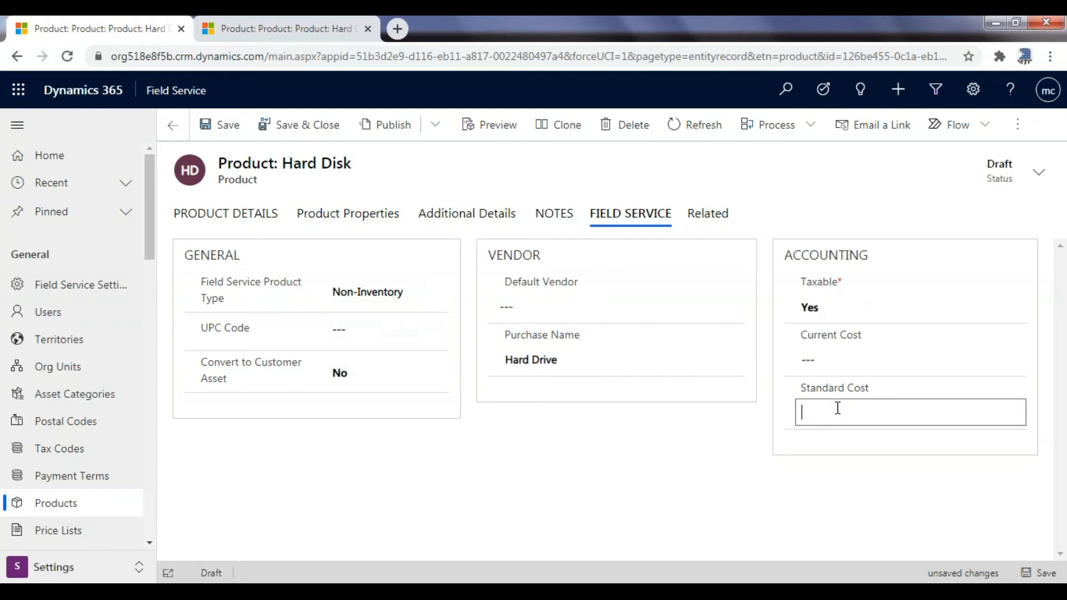
click(286, 29)
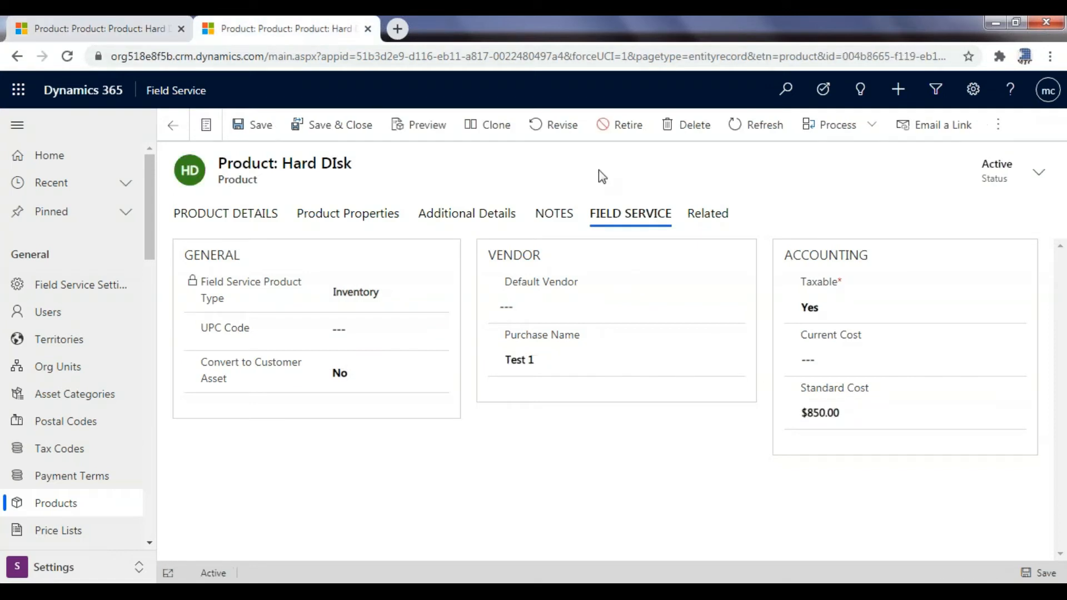
click(155, 38)
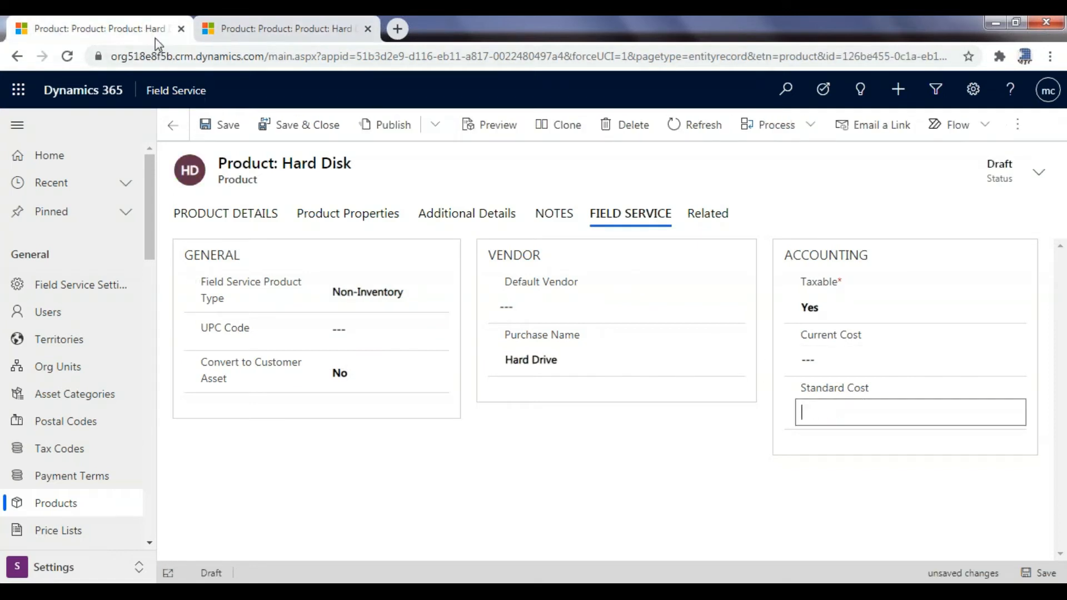
click(386, 294)
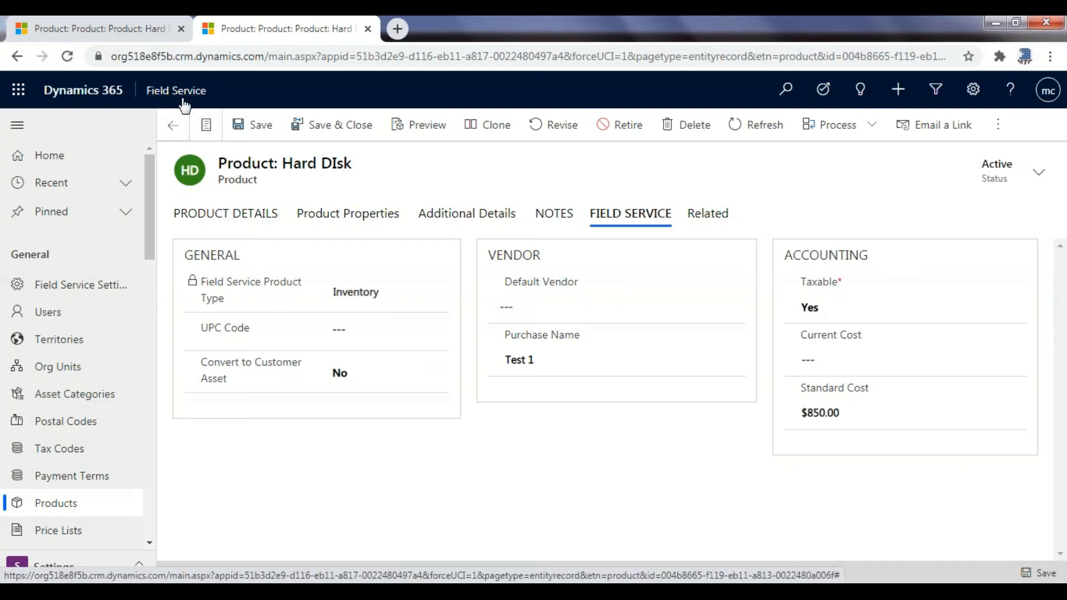
- Create and save a new purchase order in the Inventory area with A Datum Corporation as the vendor
click(75, 565)
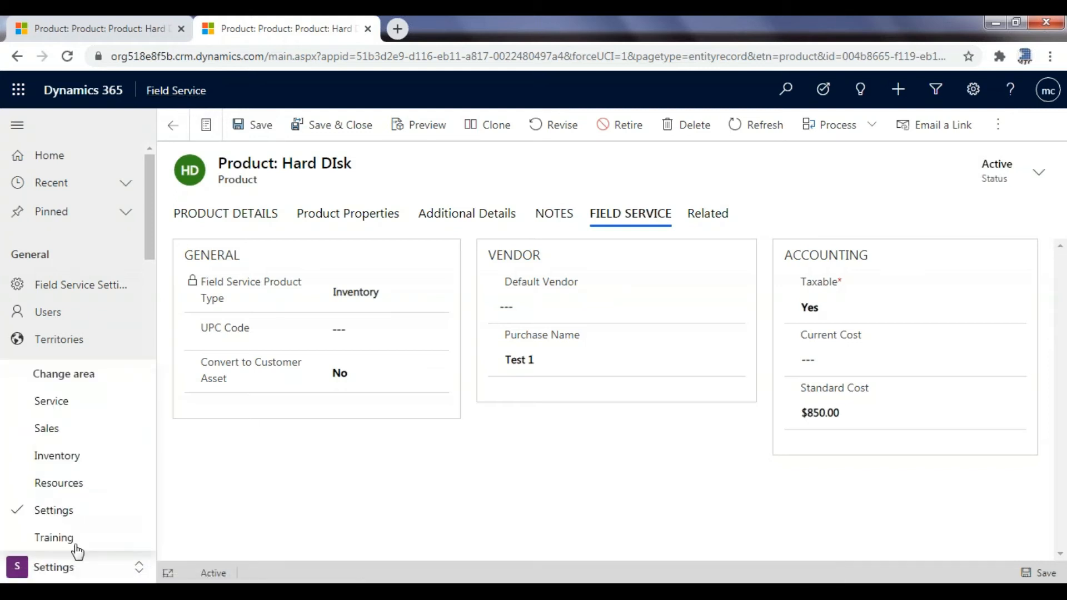
click(81, 457)
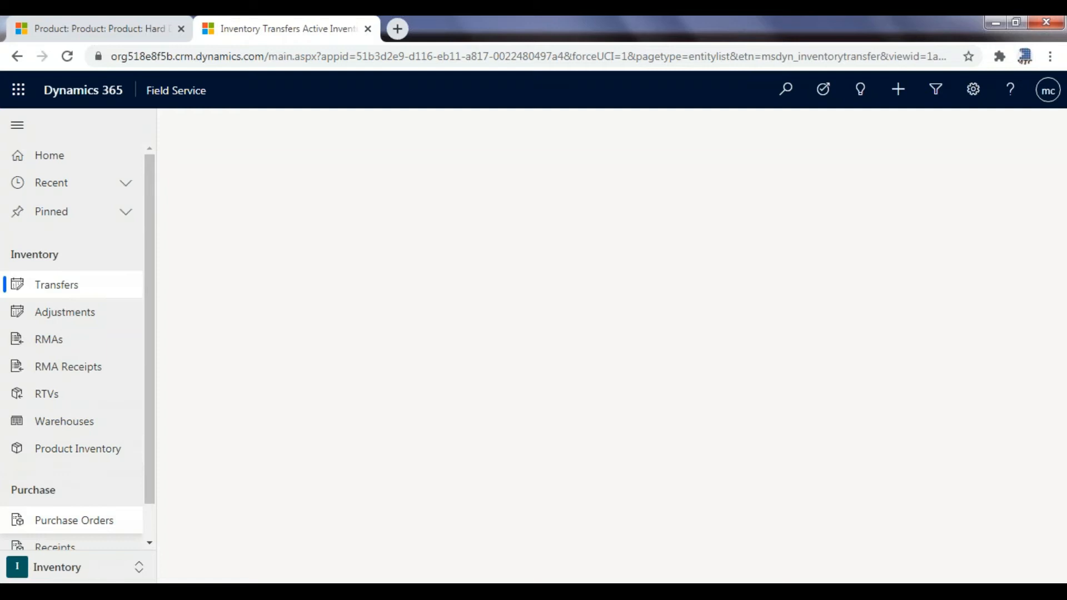
click(73, 521)
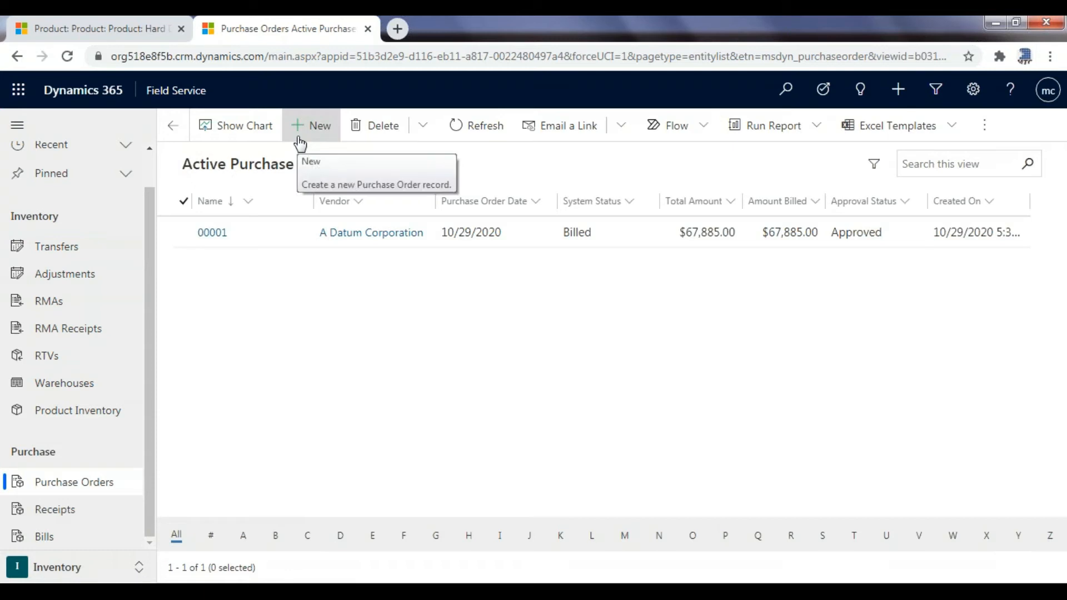
click(301, 143)
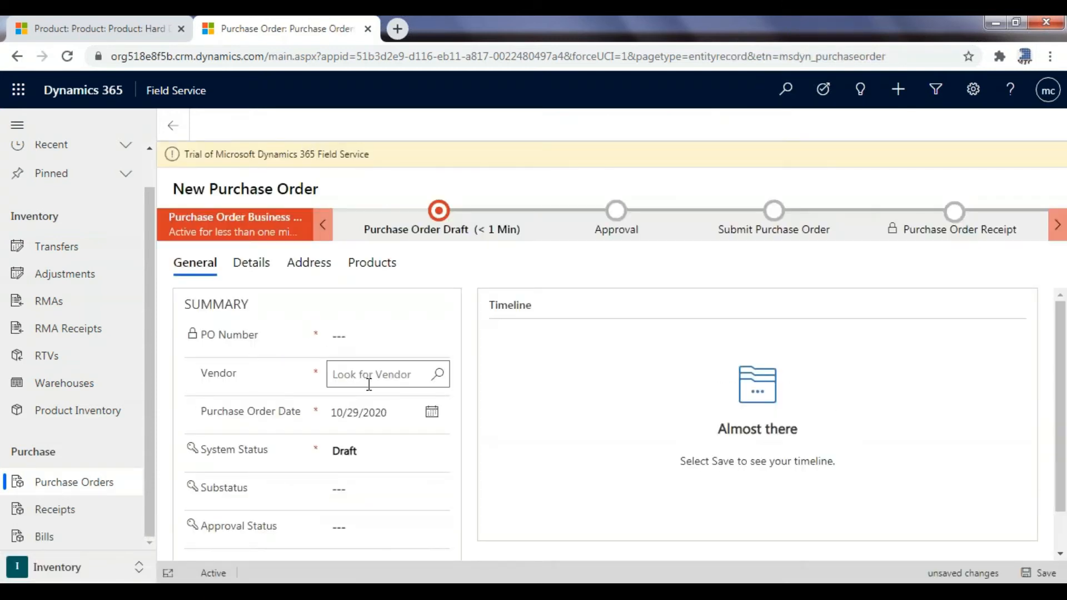
click(369, 384)
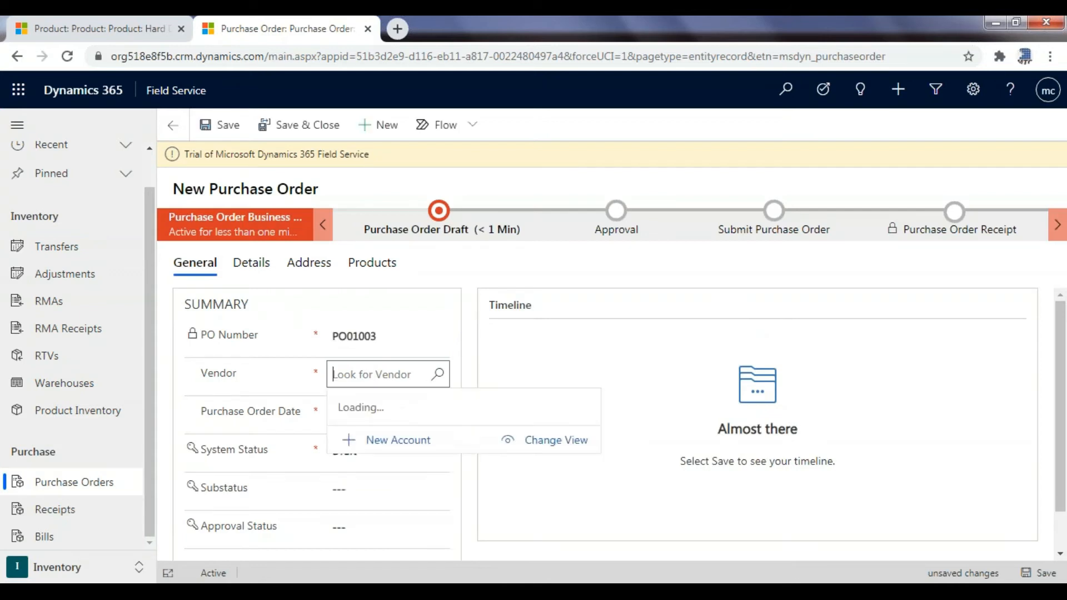
key(Down)
key(Return)
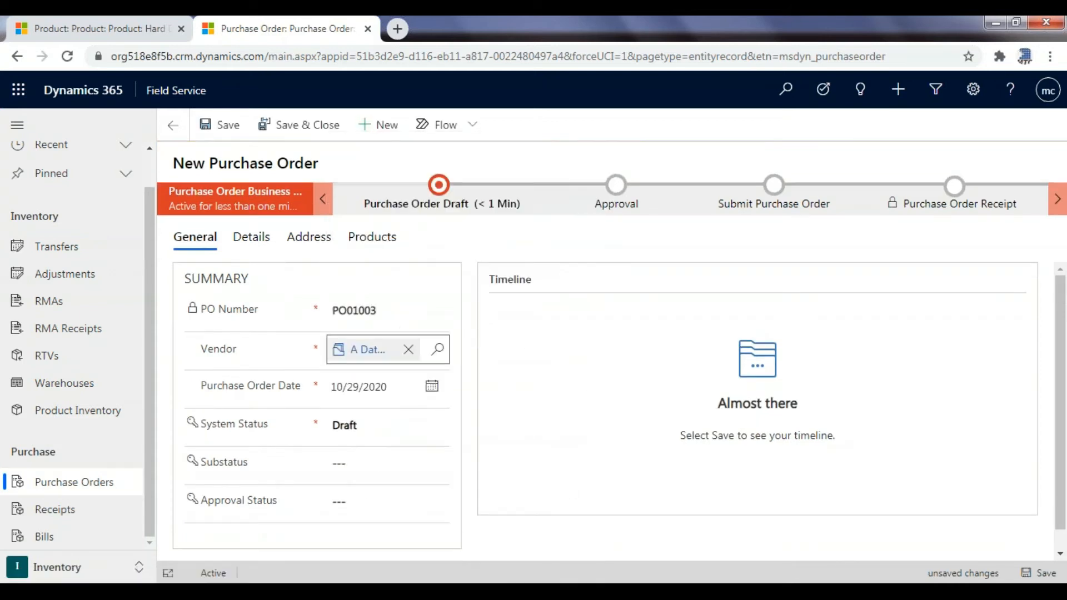
click(1039, 574)
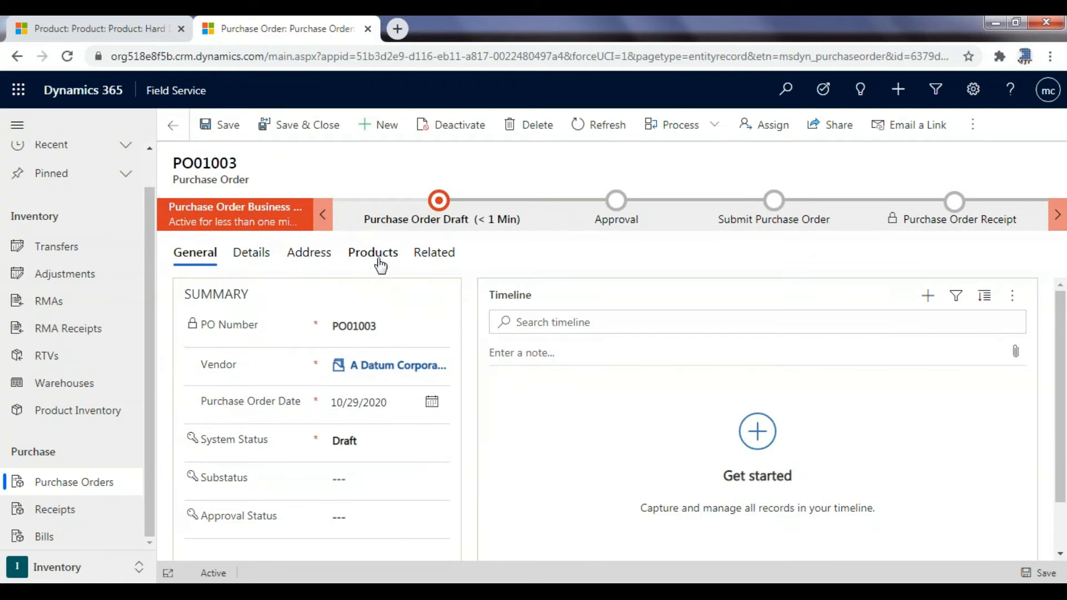
- Add a product line to the purchase order for Hard DIsk with a quantity of 5
click(381, 264)
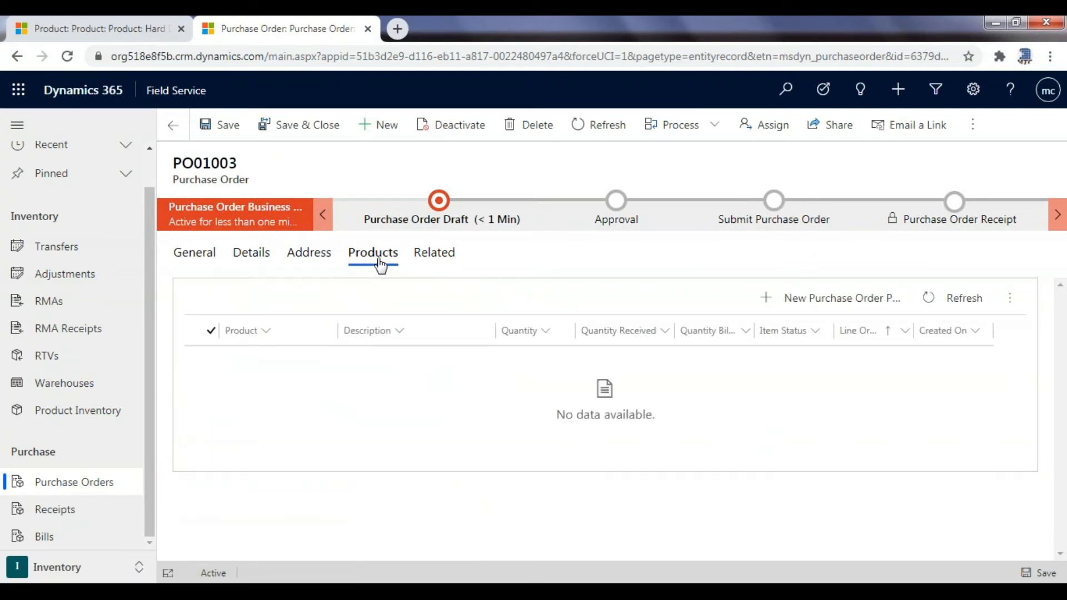
click(848, 306)
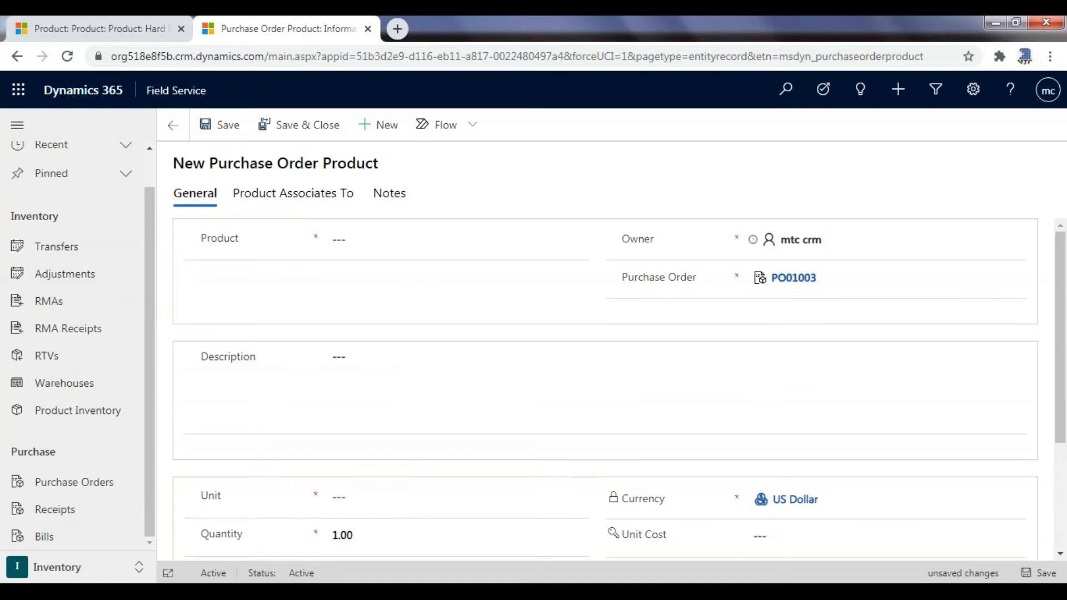
click(389, 239)
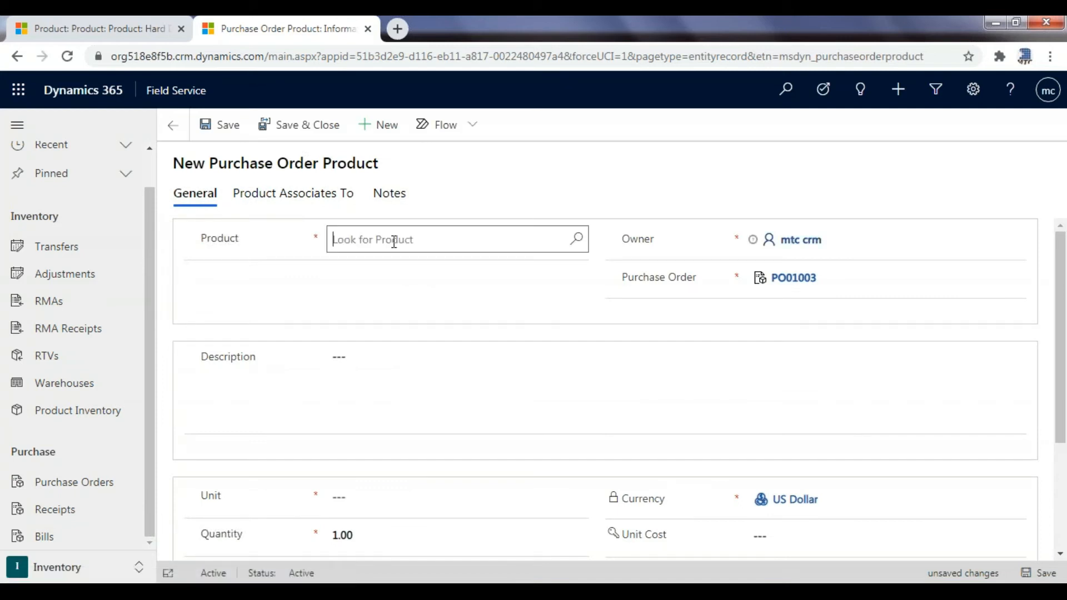
click(397, 297)
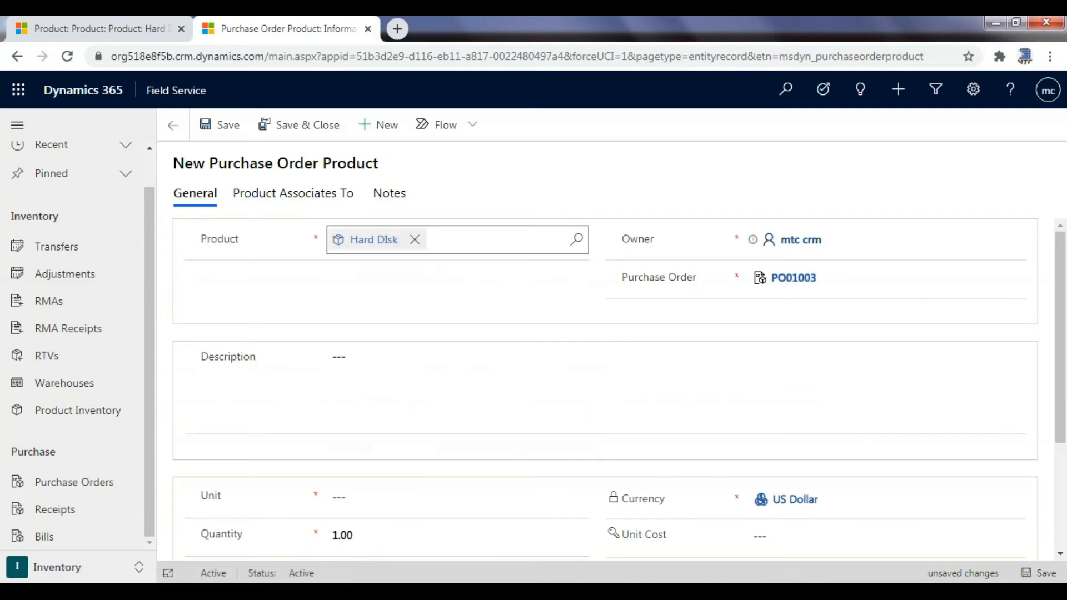
click(388, 541)
text(5)
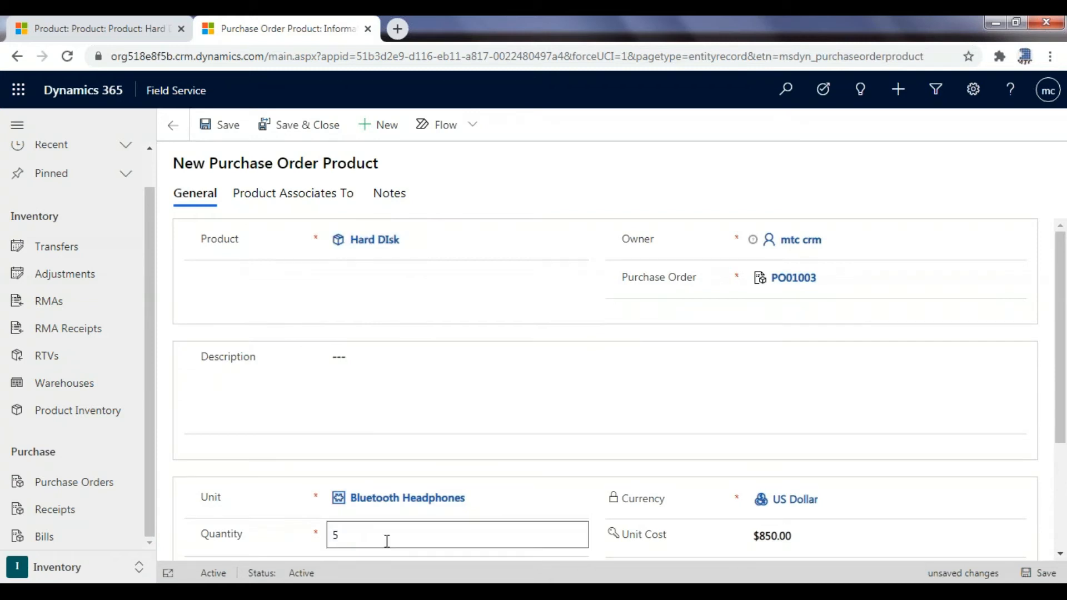
scroll(694, 396, down, 3)
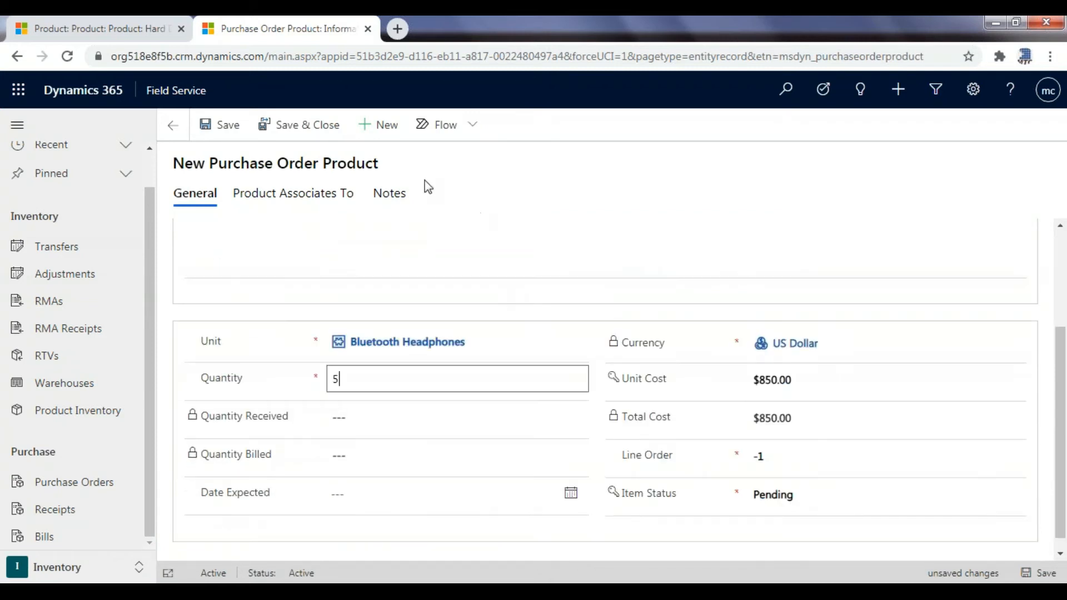
- Save the purchase order product with Truck 1 as its associated warehouse and check the product inventory list
click(313, 202)
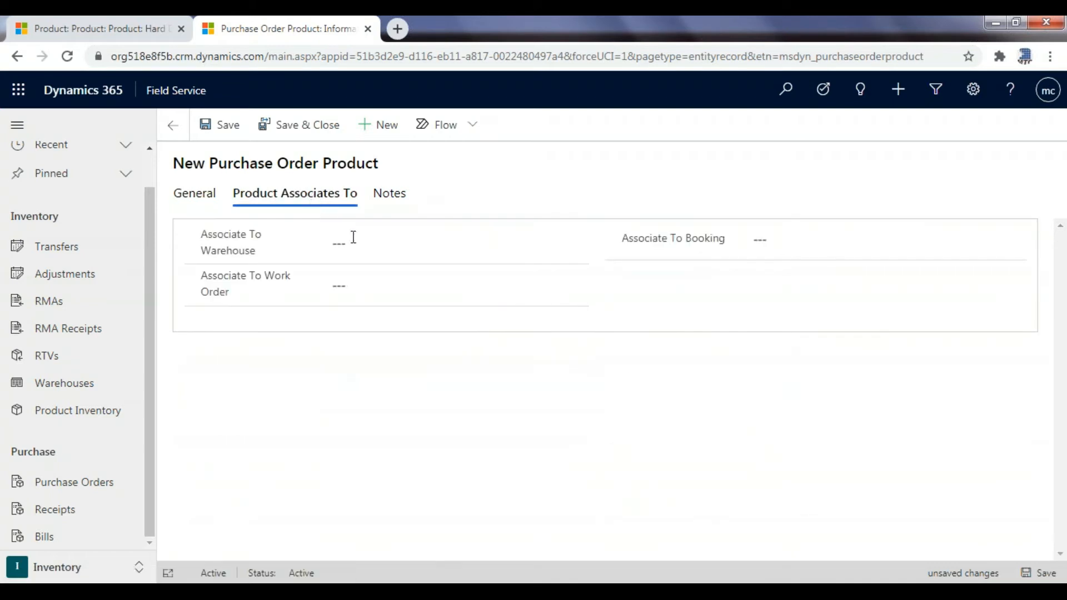
click(386, 251)
click(576, 244)
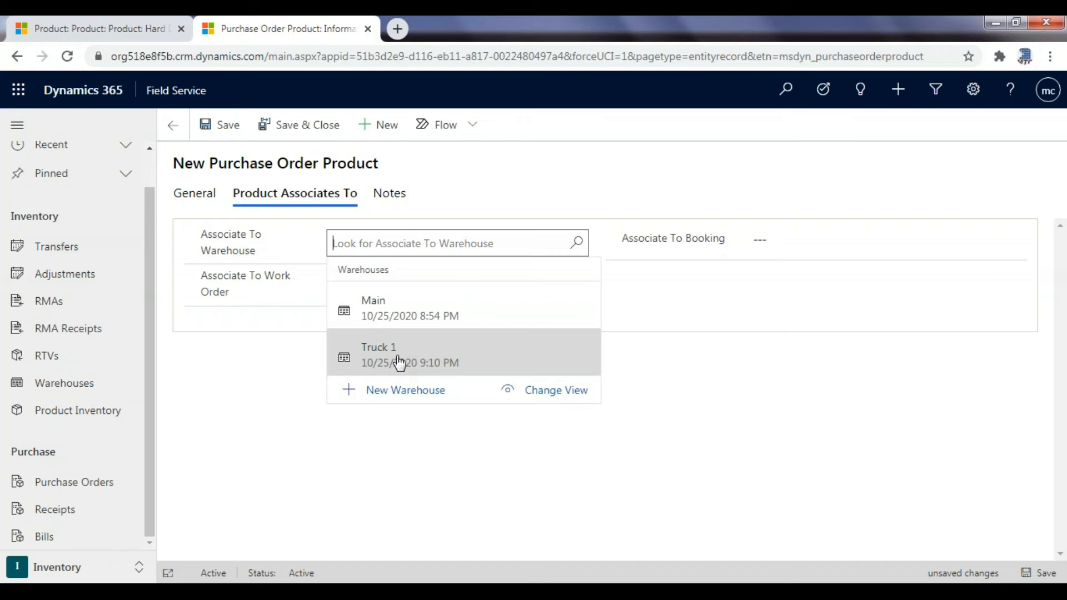
click(398, 356)
click(1039, 573)
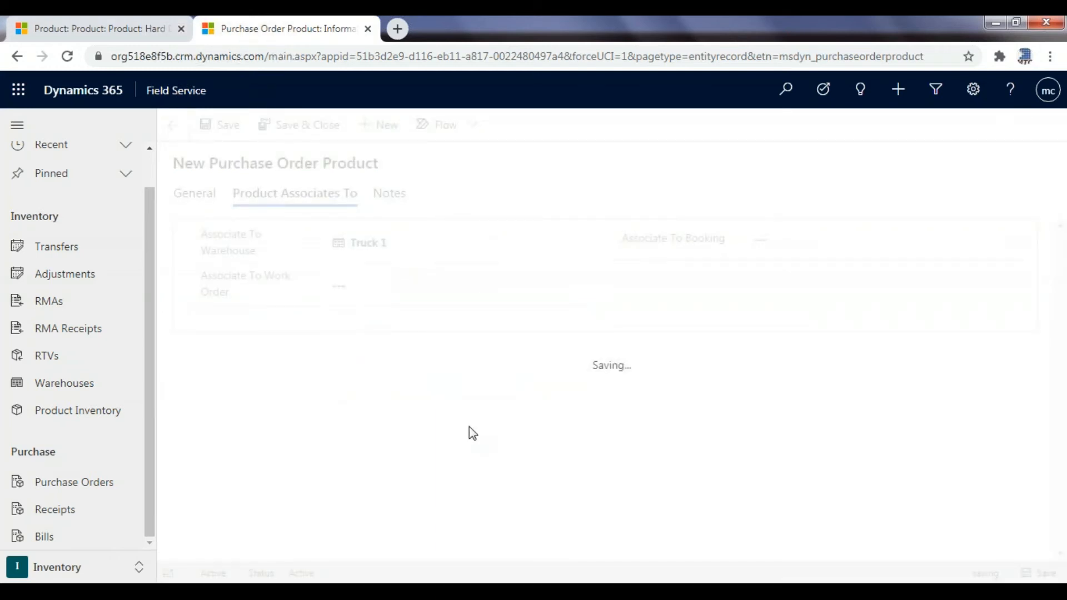
click(102, 417)
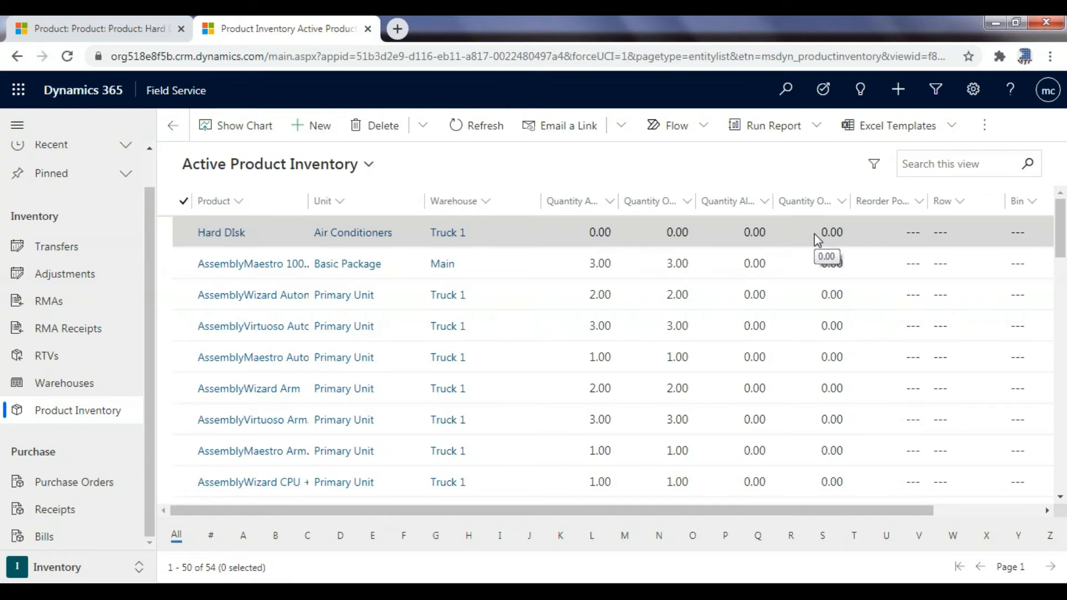
- Reopen the new purchase order, set its System Status to Submitted and save it
click(92, 488)
double_click(278, 243)
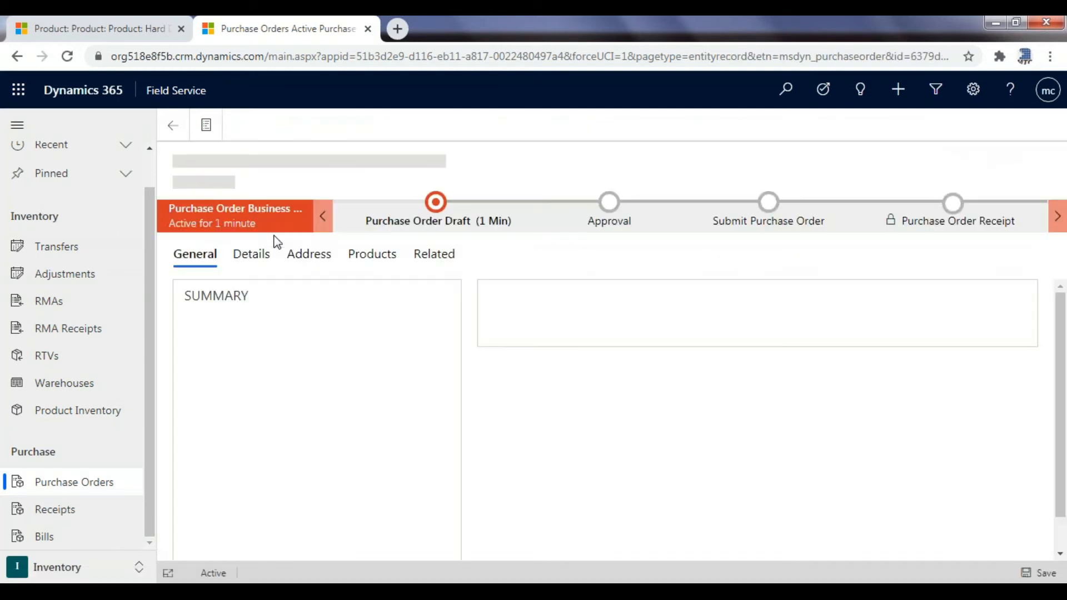
click(398, 472)
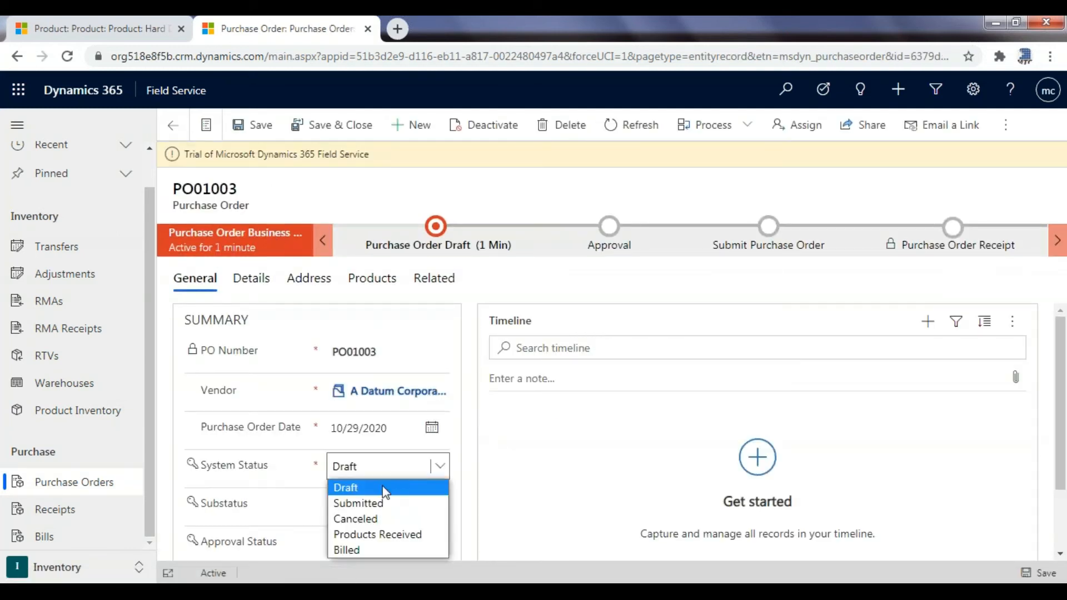
click(367, 476)
key(ctrl+s)
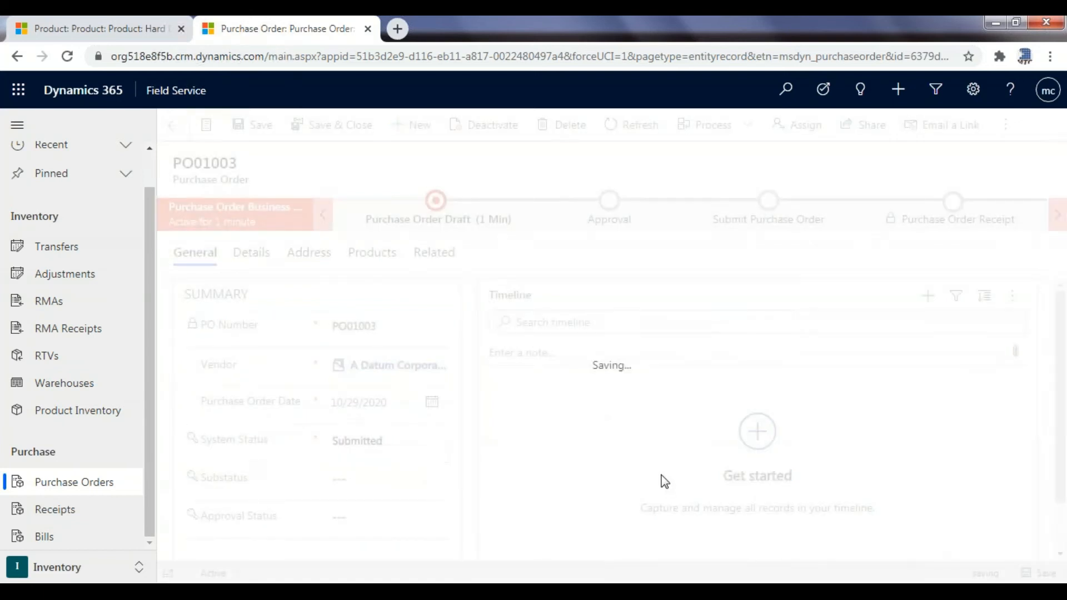
- Check Hard DIsk in the product inventory list, widening the Quantity On Order and Quantity Available columns
click(89, 413)
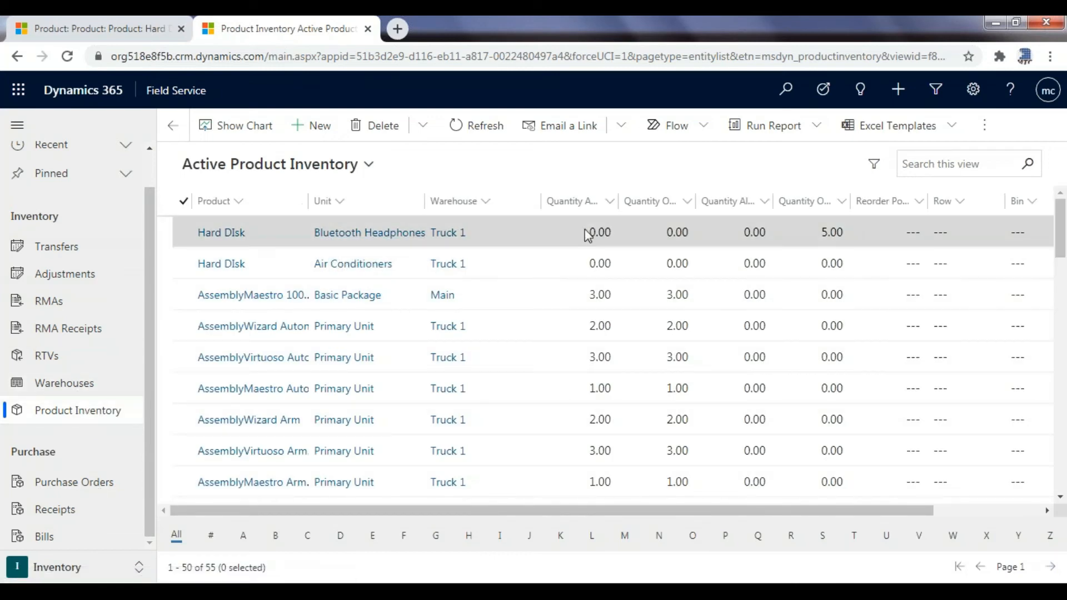
drag(849, 202, 886, 201)
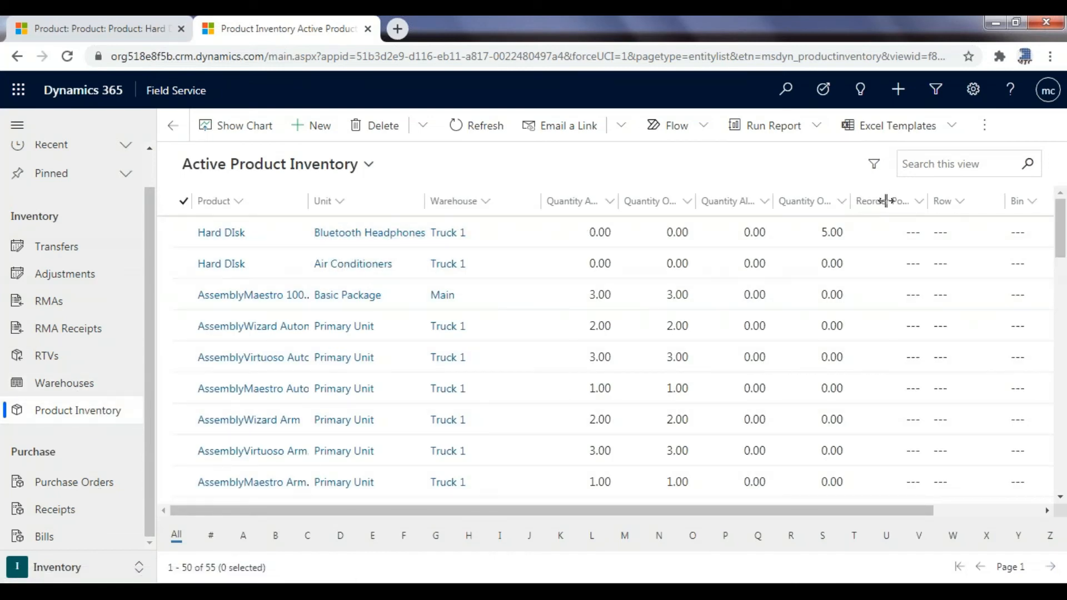
drag(618, 201, 653, 247)
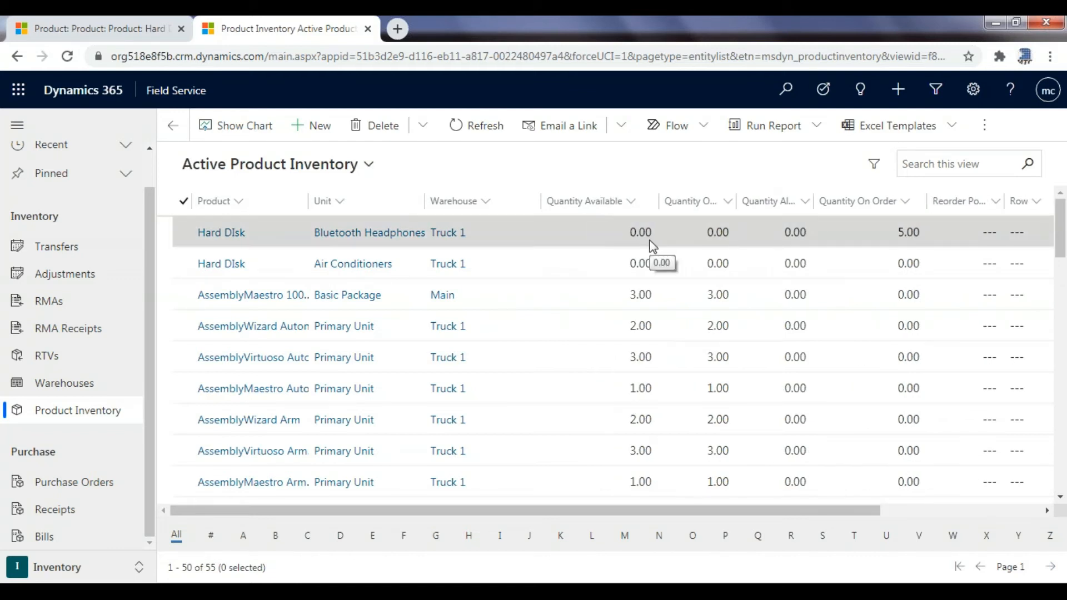
- Create a purchase order receipt and name it Receiving Product, correcting the spelling of its first word
click(60, 515)
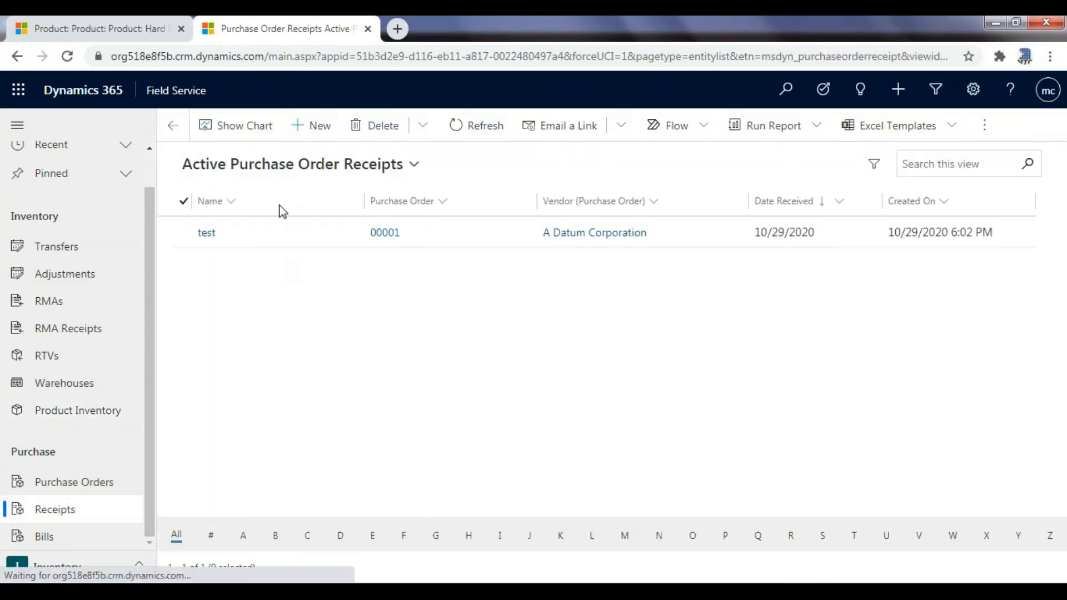
click(320, 138)
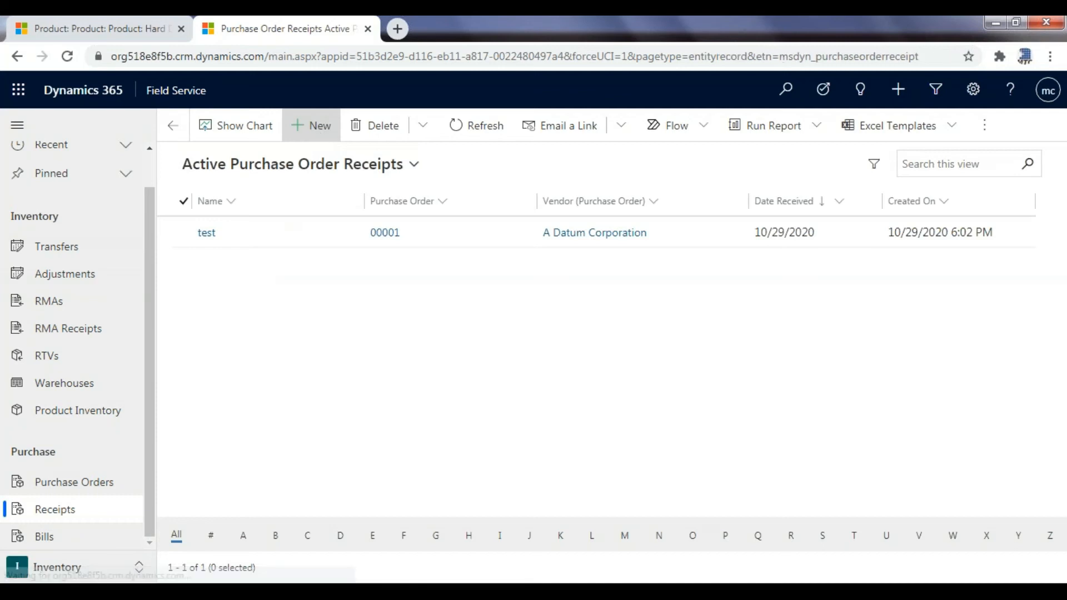
click(387, 244)
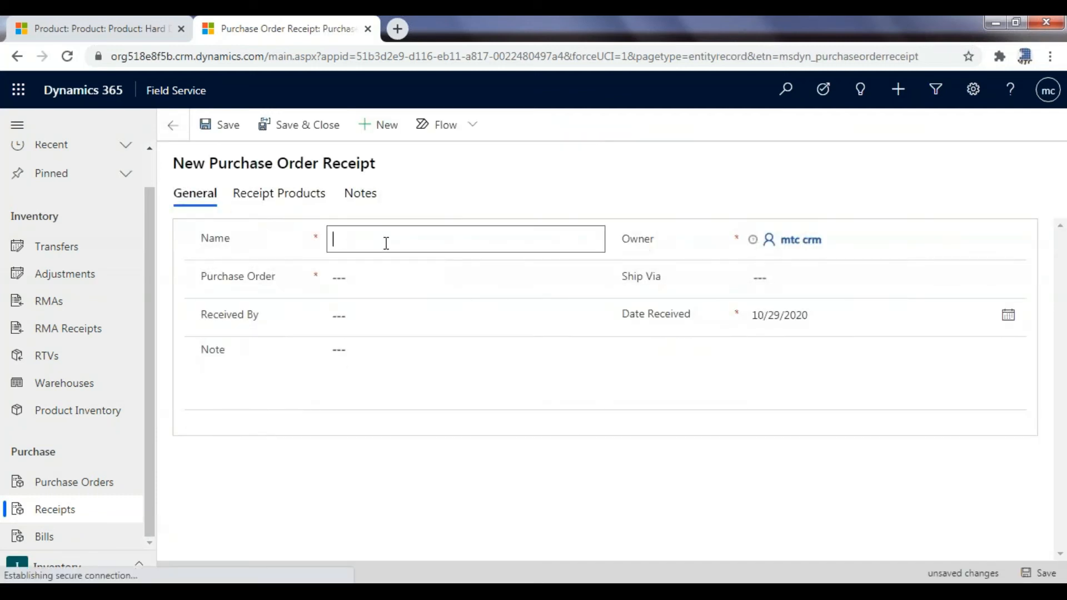
text(Re)
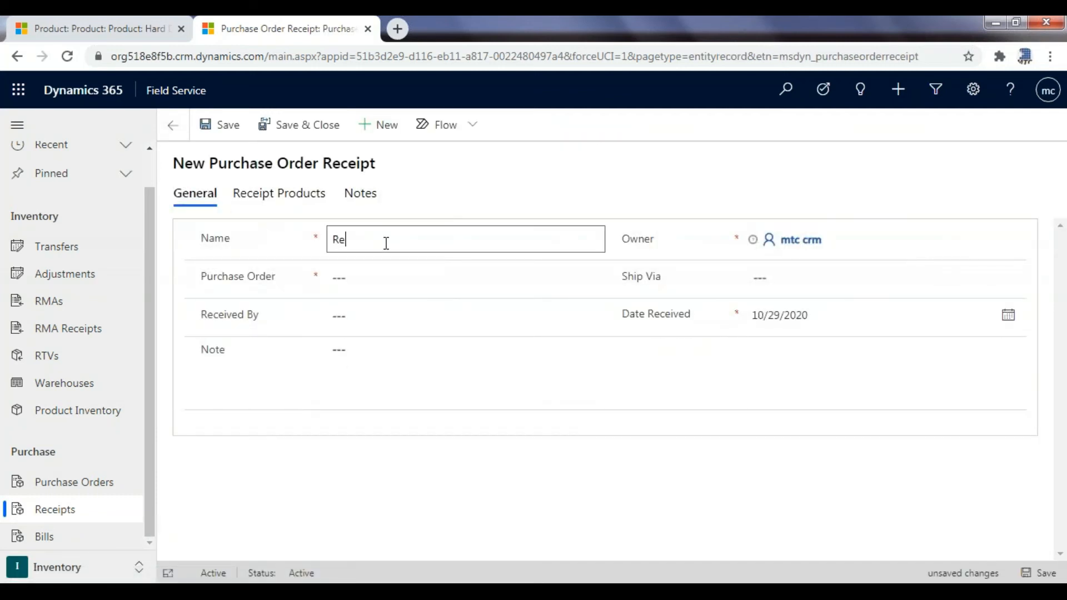
text(ceving Product)
right_click(367, 243)
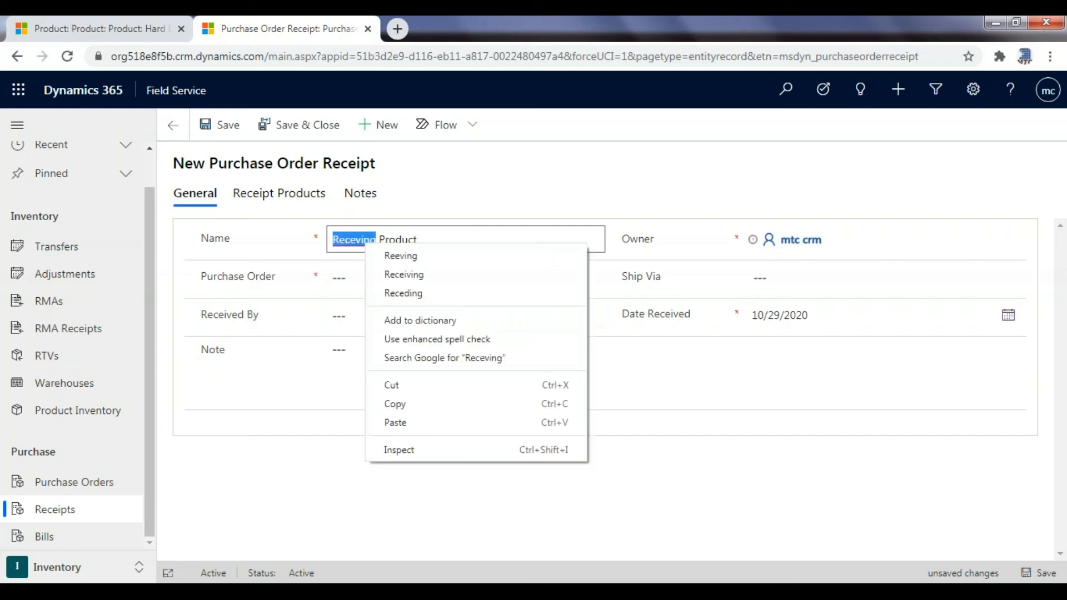
click(411, 275)
- Link the receipt to the newly submitted purchase order, set Received By to the receipt's owner, and save it
click(422, 278)
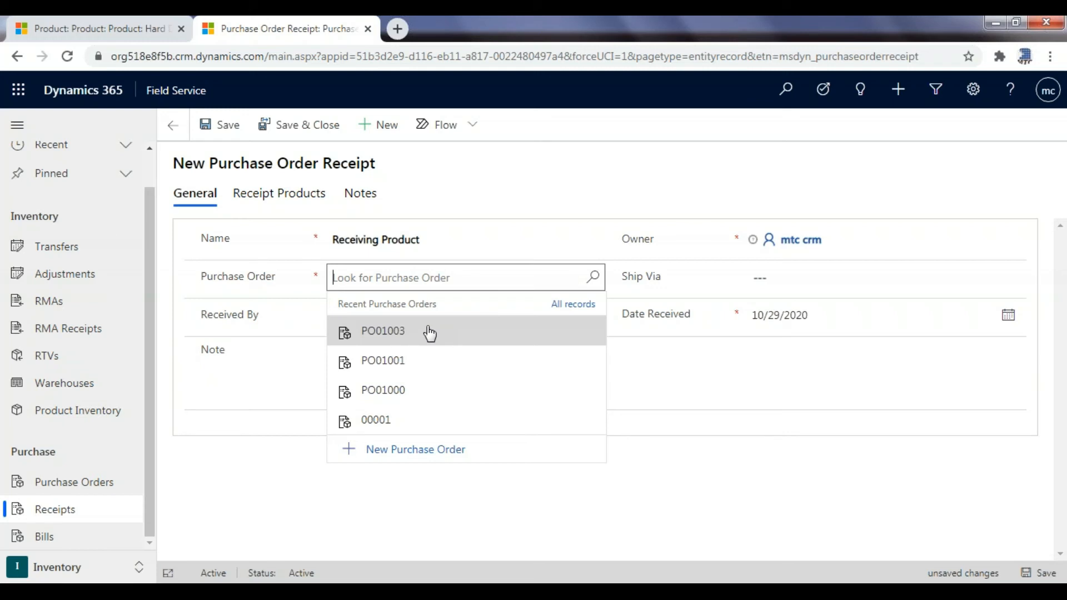
click(430, 333)
click(372, 314)
scroll(420, 442, down, 5)
scroll(420, 442, down, 3)
click(417, 436)
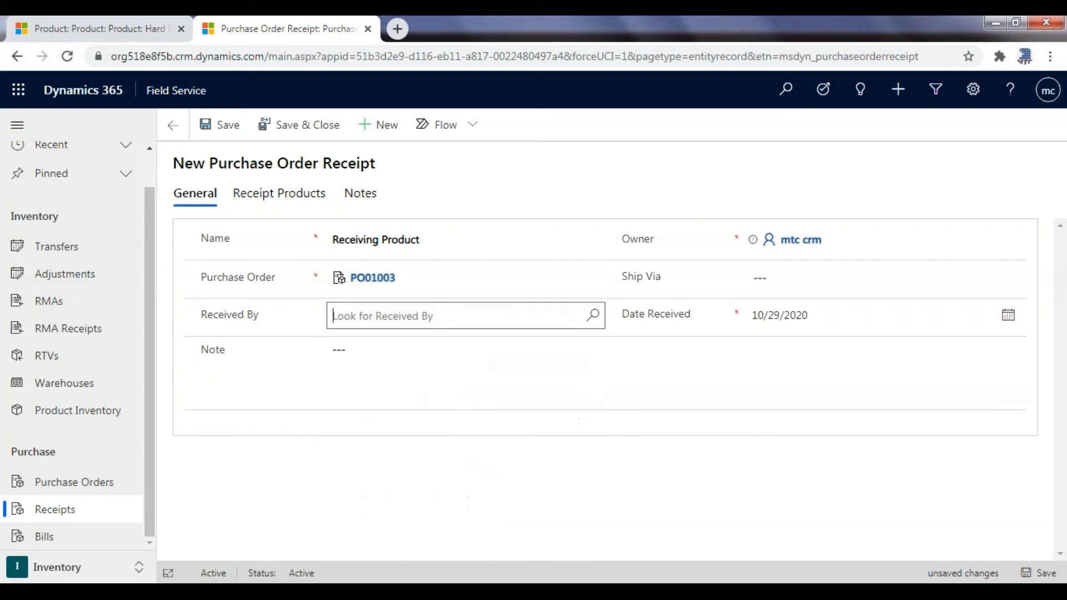
text(mtc)
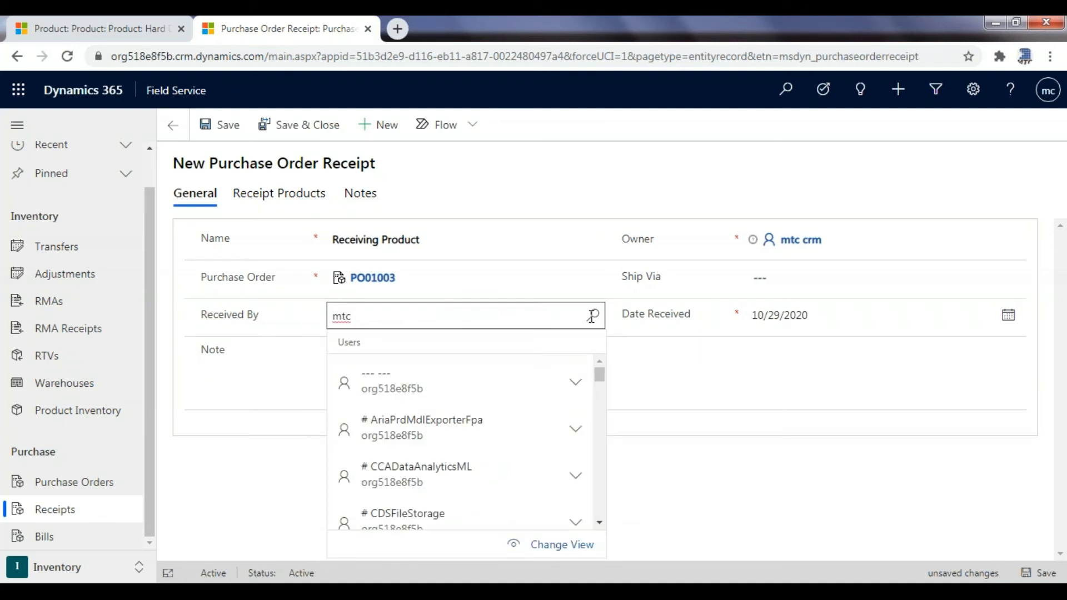
click(410, 385)
click(1045, 576)
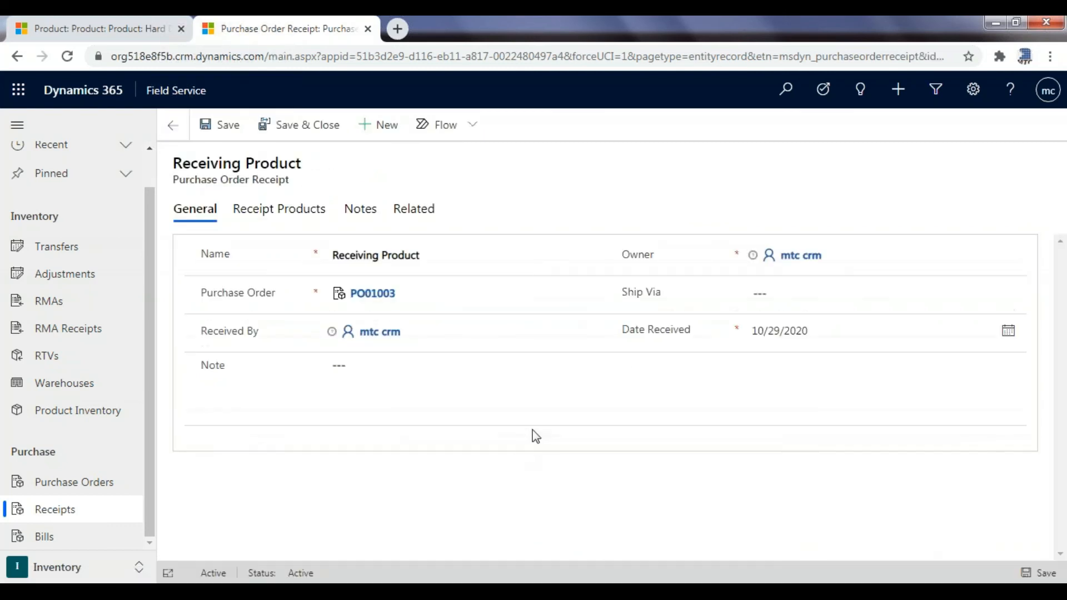
- Start a new receipt product on the Receiving Product receipt, choosing Test 1 as its purchase order product
click(312, 216)
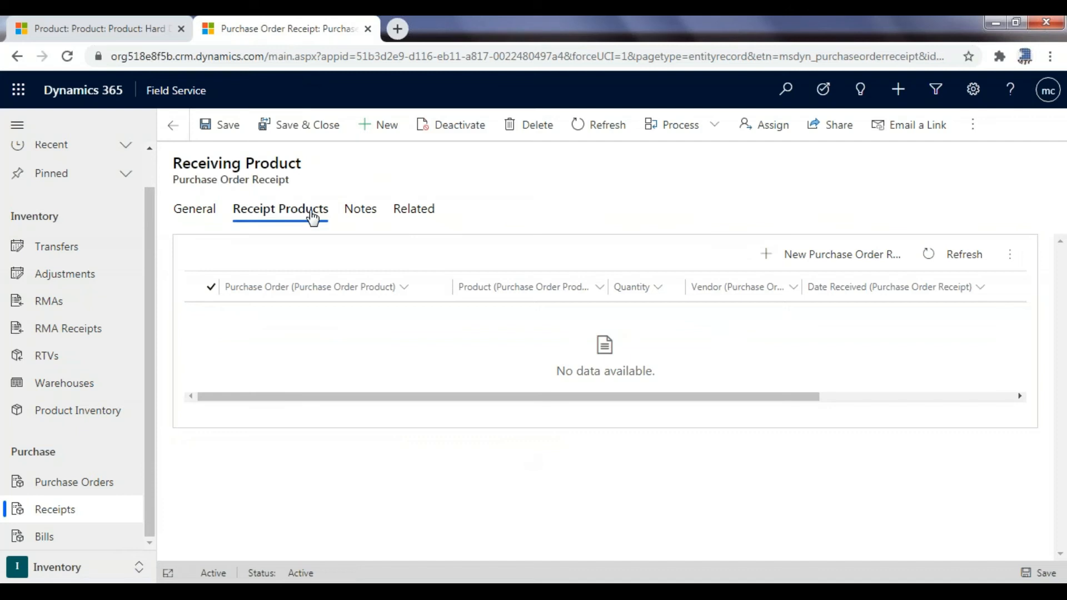
click(846, 256)
click(836, 264)
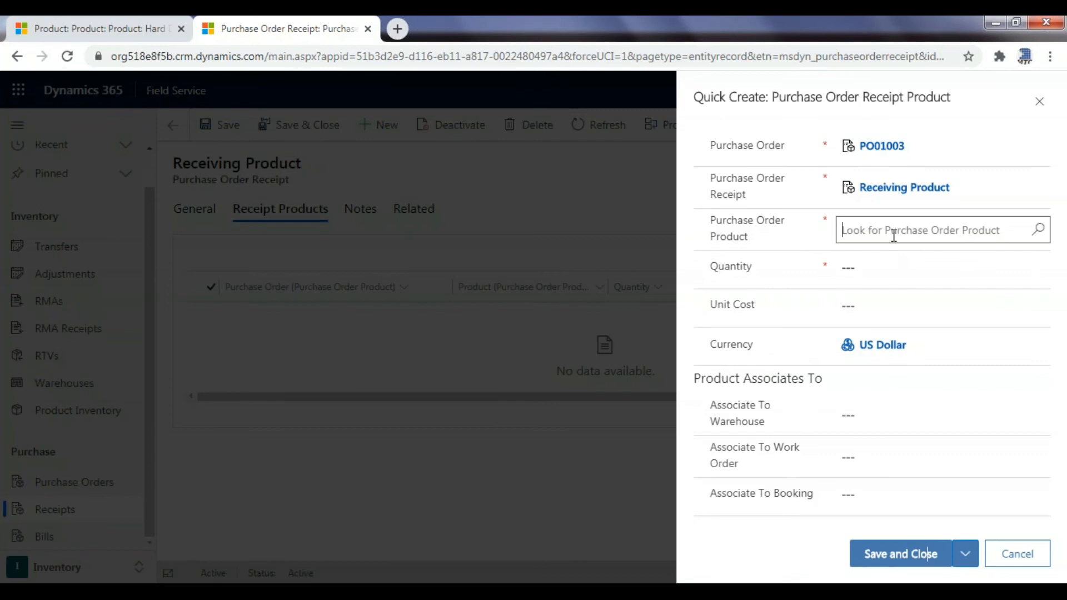
click(894, 236)
click(1037, 229)
click(831, 325)
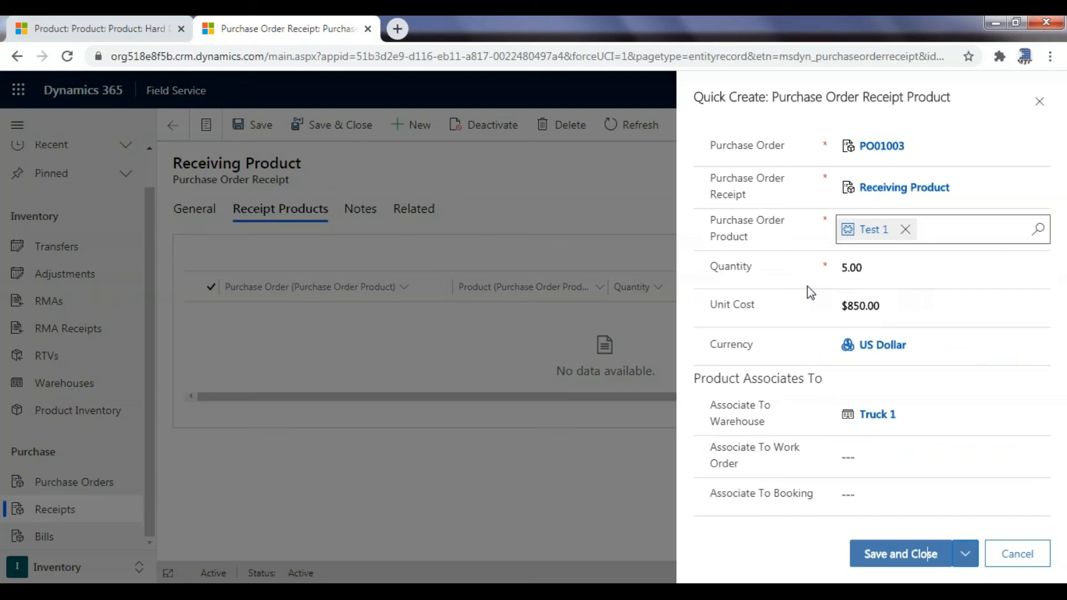
- Save the receipt product and check Hard DIsk in the product inventory list, widening the Quantity Available column
click(908, 559)
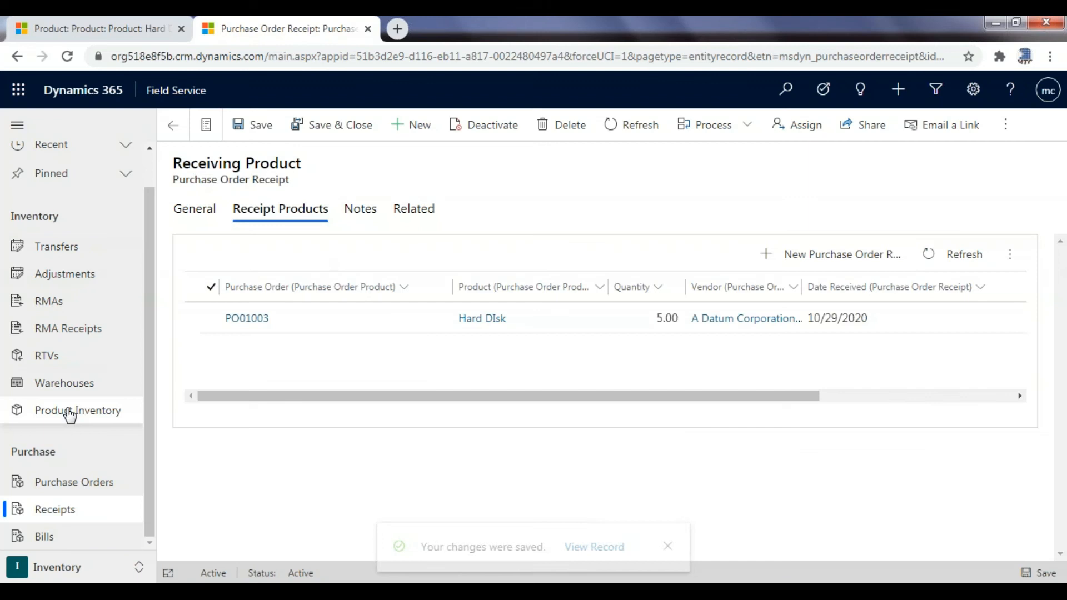
click(67, 409)
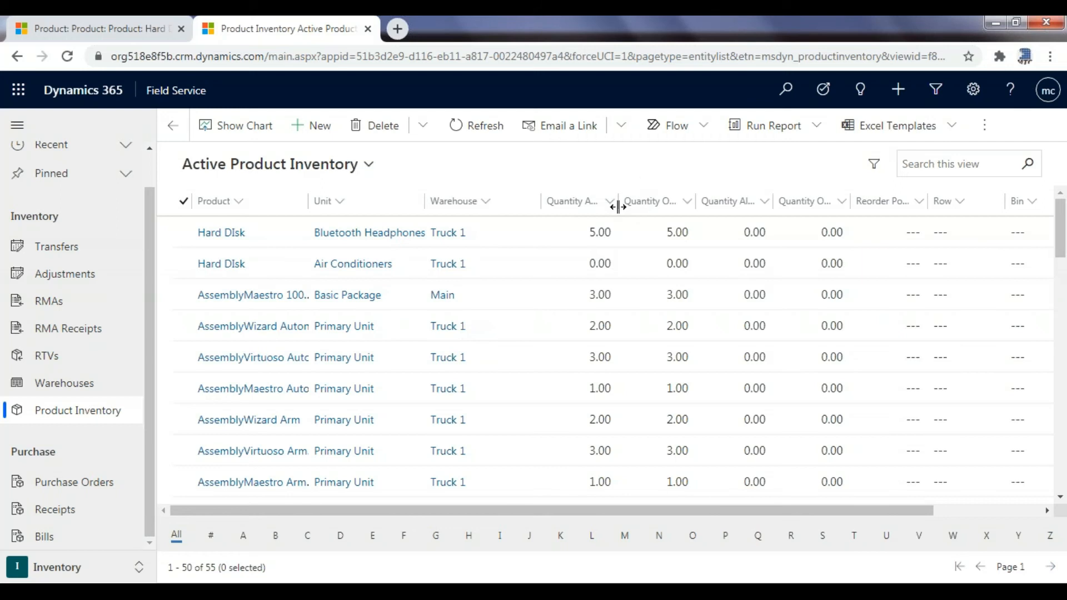
drag(619, 206, 685, 206)
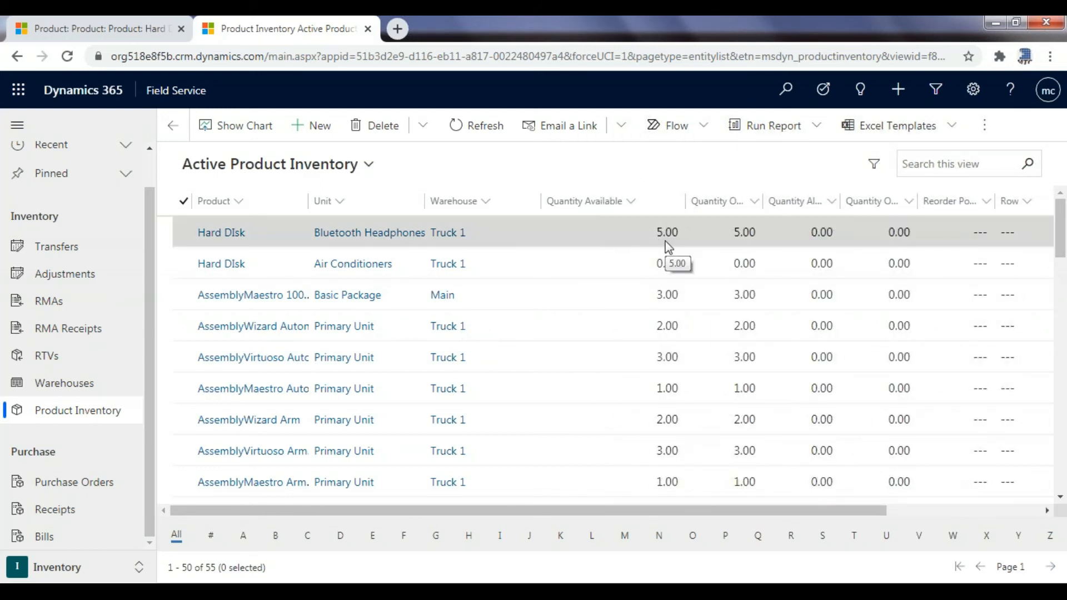
- Create a new purchase order bill named Paying Invoice
click(45, 537)
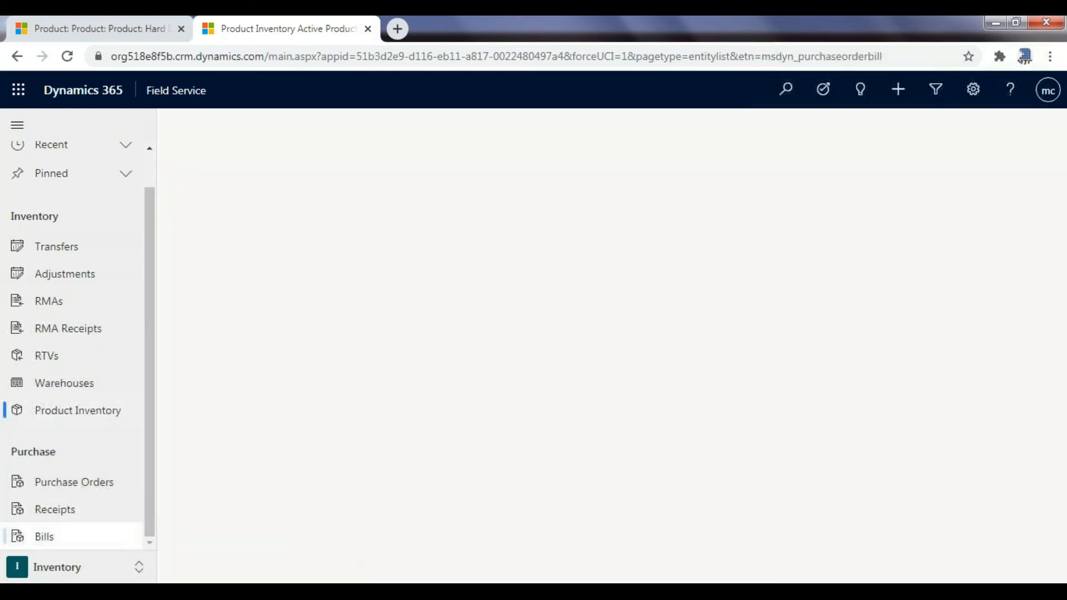
click(309, 129)
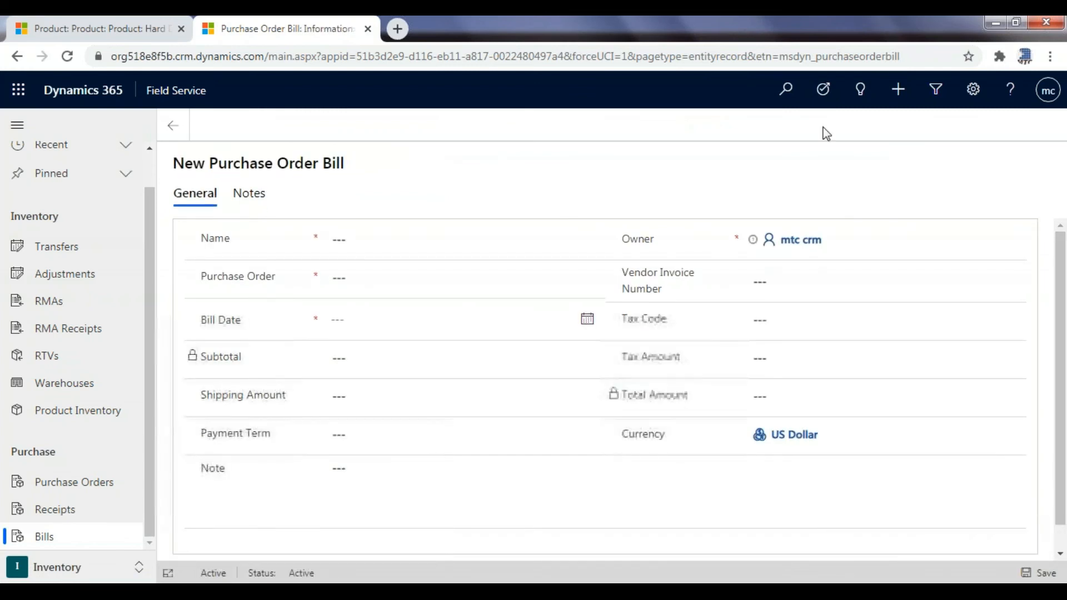
click(408, 238)
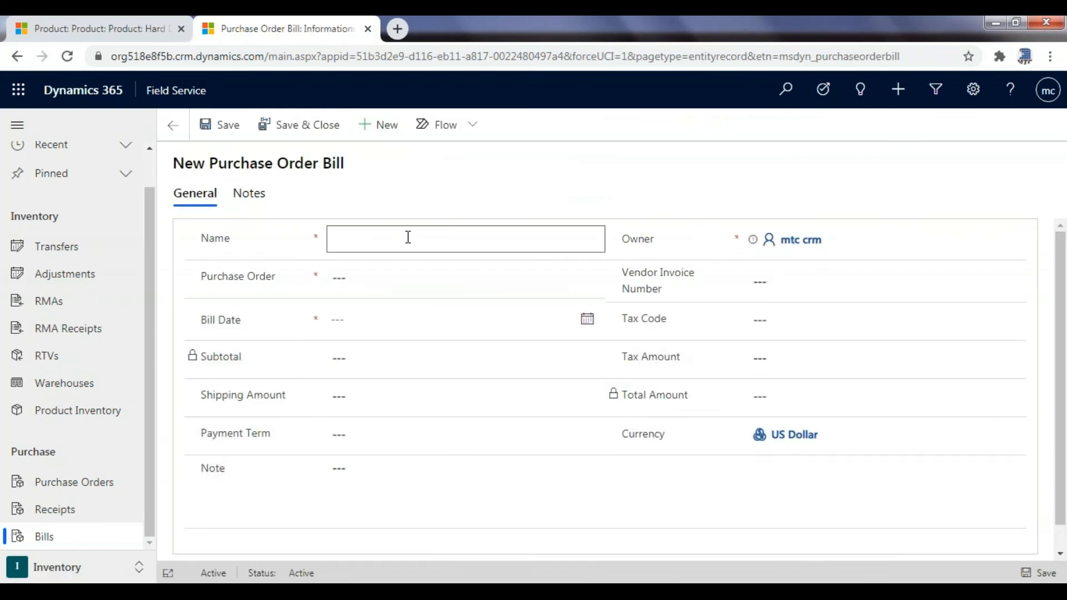
text(Paying Invoice)
- Link the bill to the Hard DIsk purchase order, set its Bill Date to 10/29/2020 and save it
click(362, 283)
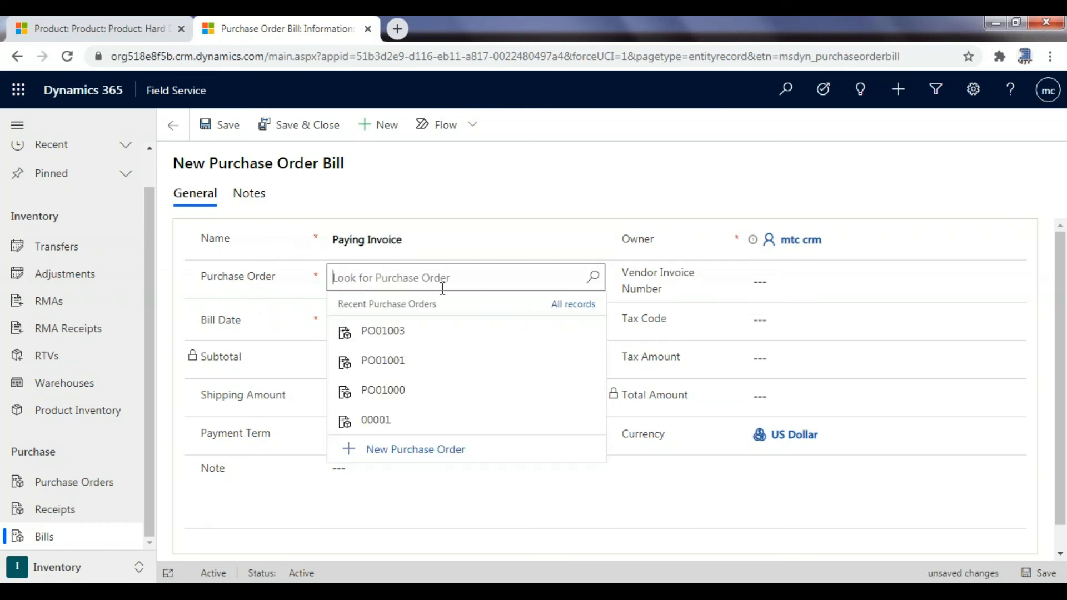
click(398, 335)
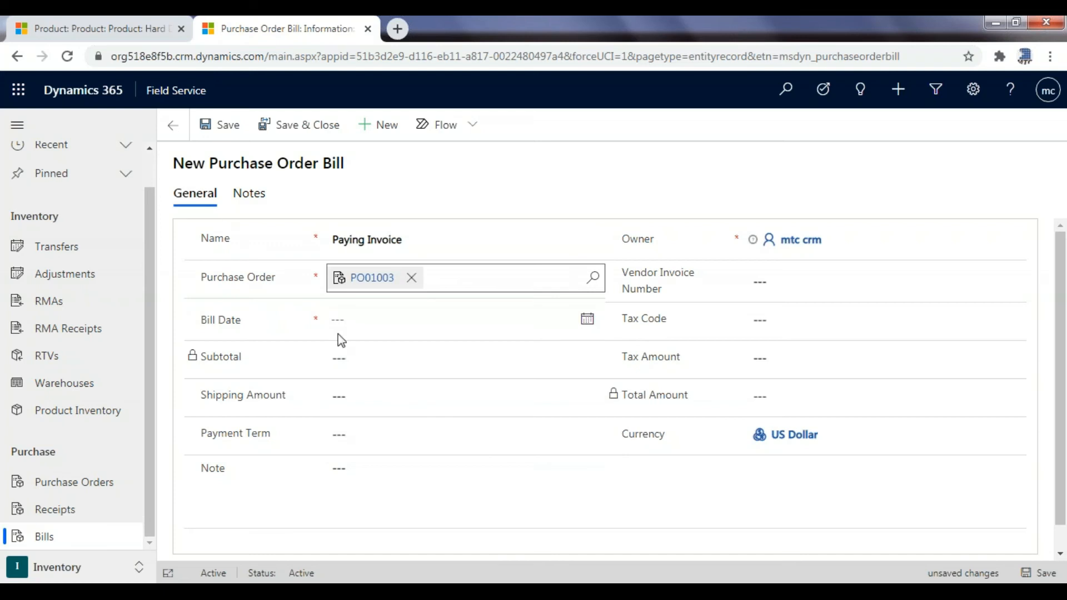
click(587, 319)
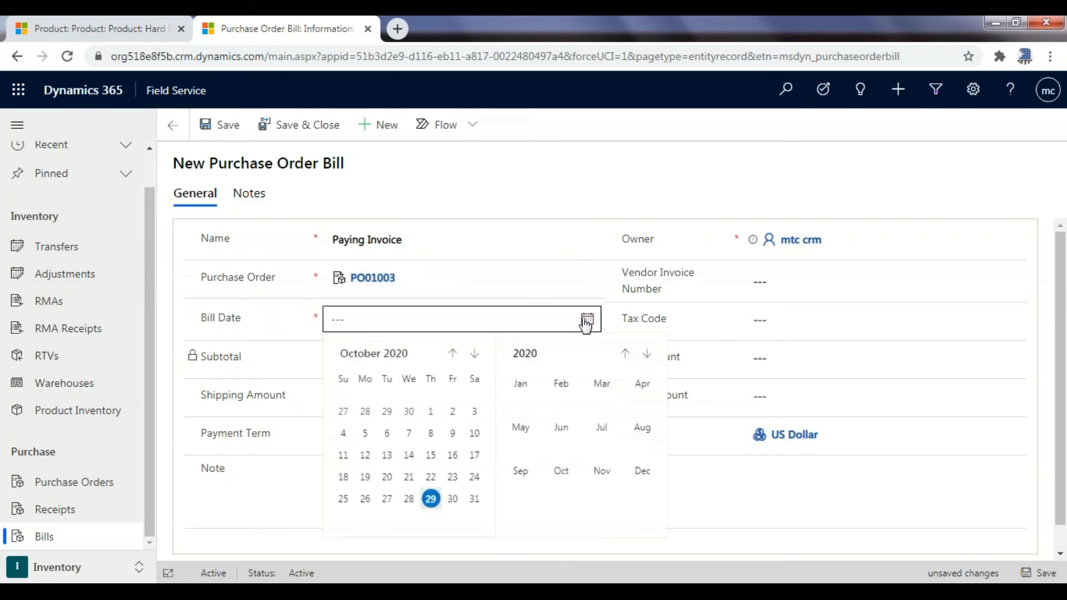
click(431, 499)
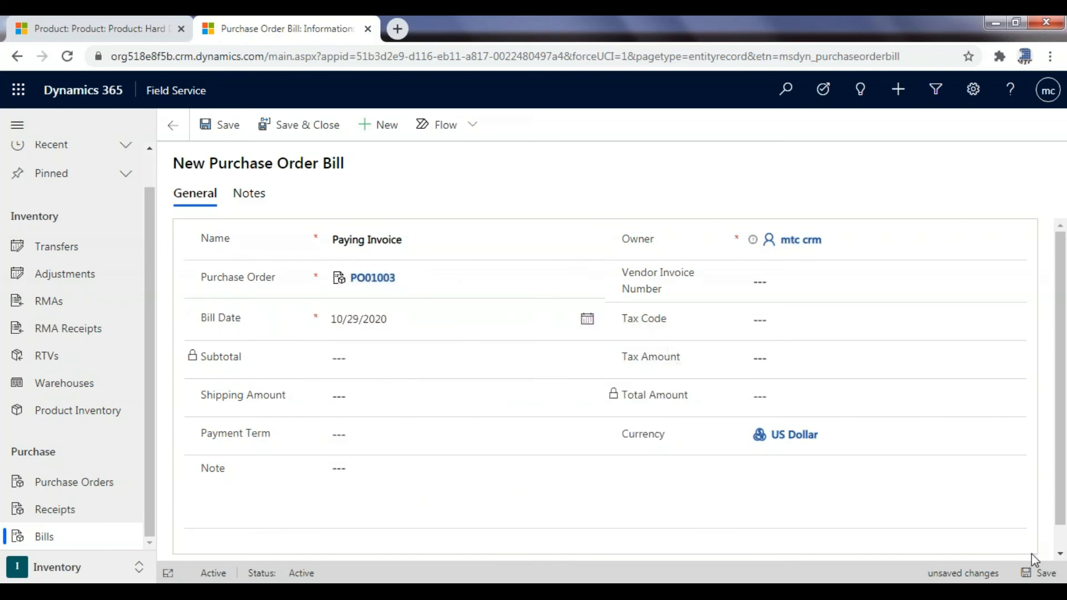
click(1038, 573)
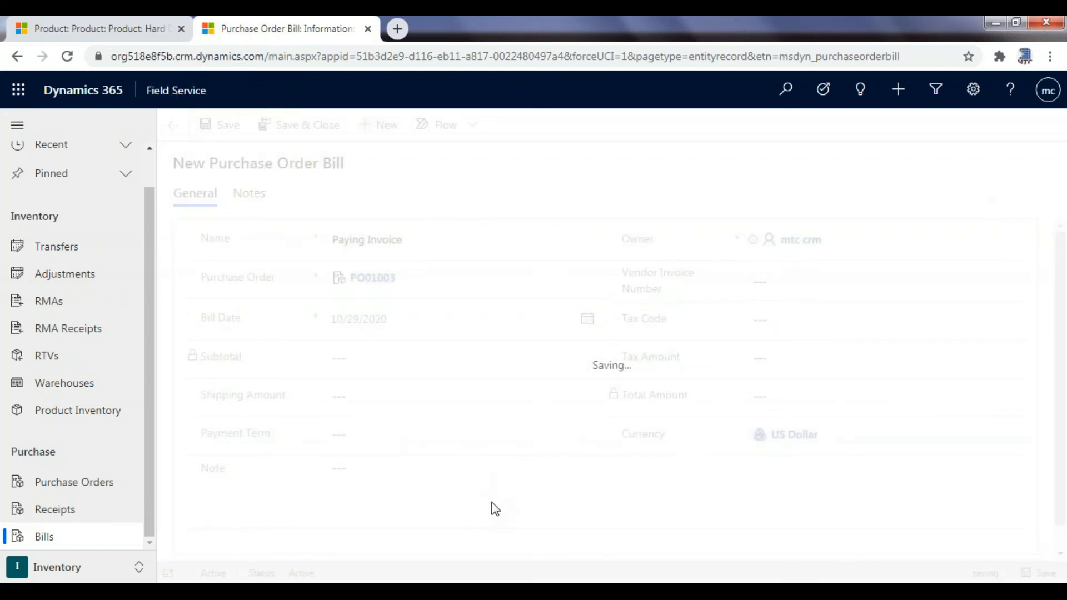
- Add the existing Hard DIsk receipt product Test 1 to the Paying Invoice bill and return to its general details
click(306, 211)
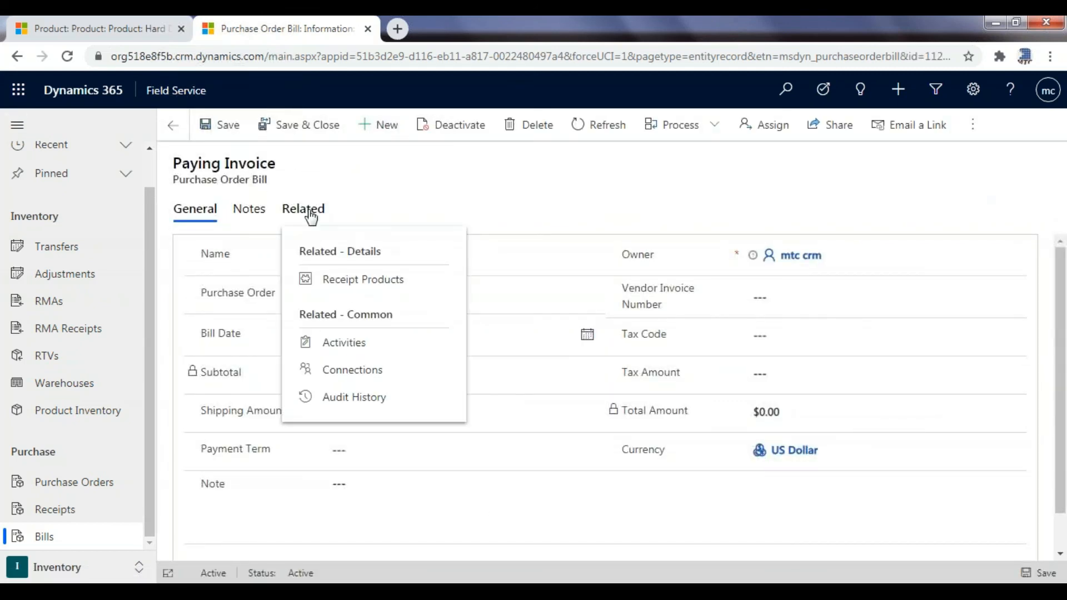
click(356, 283)
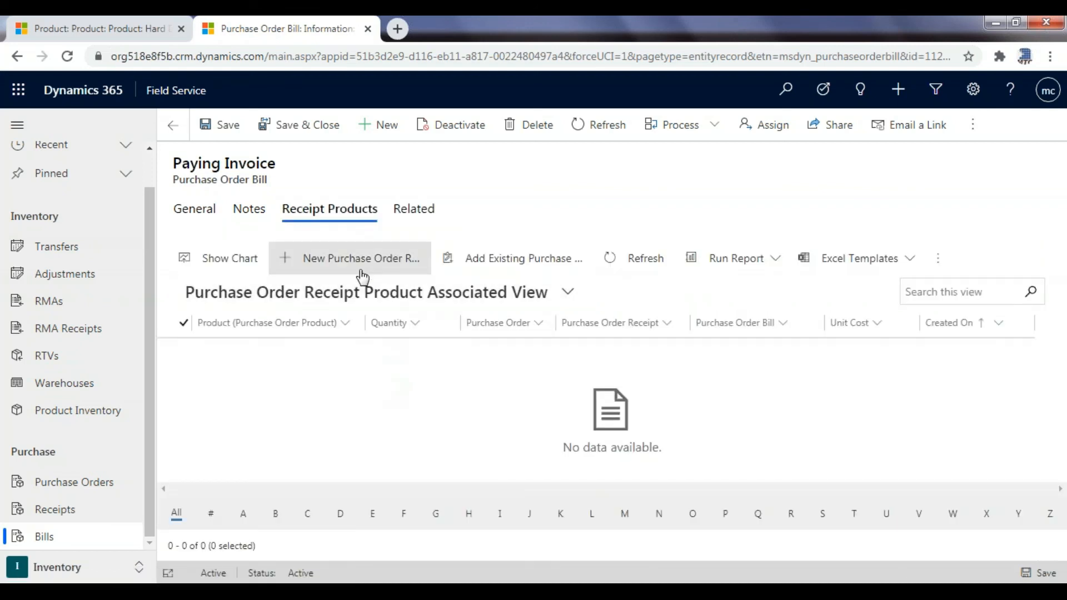
click(515, 268)
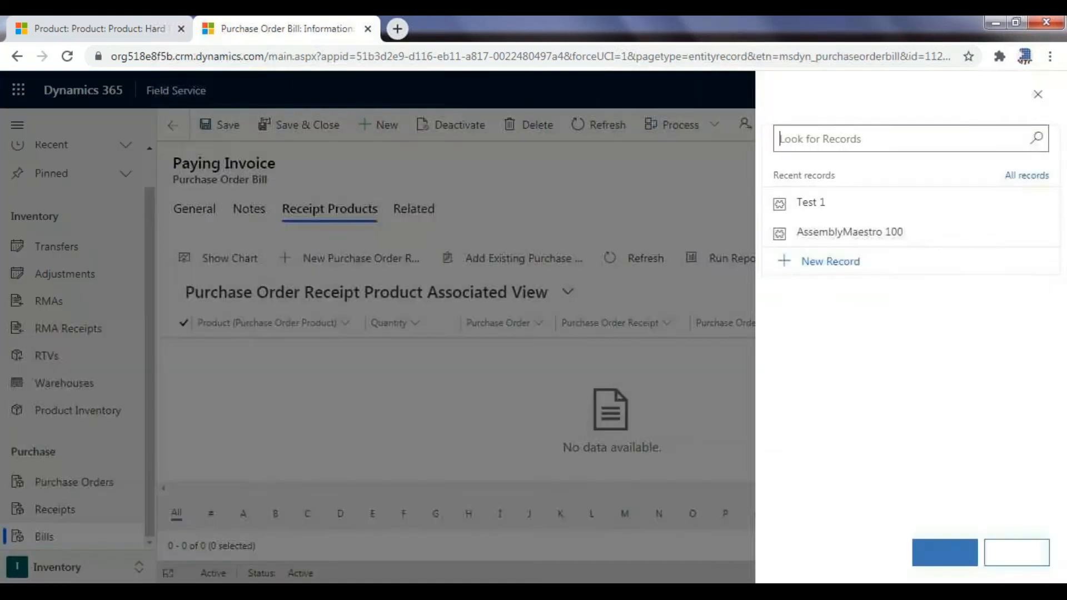
text(hard)
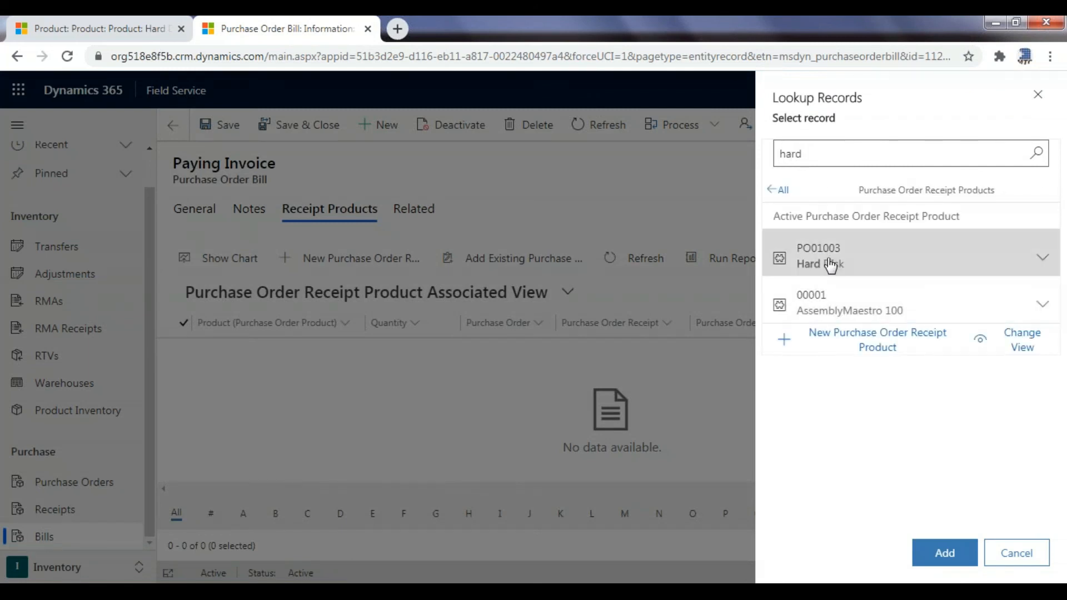
click(824, 261)
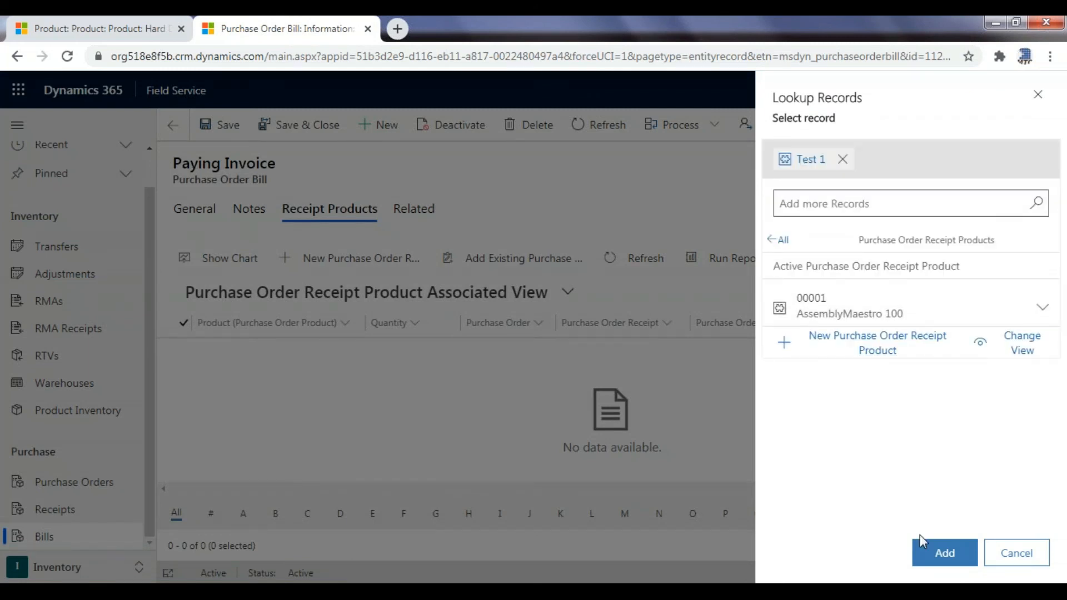
click(943, 552)
click(203, 214)
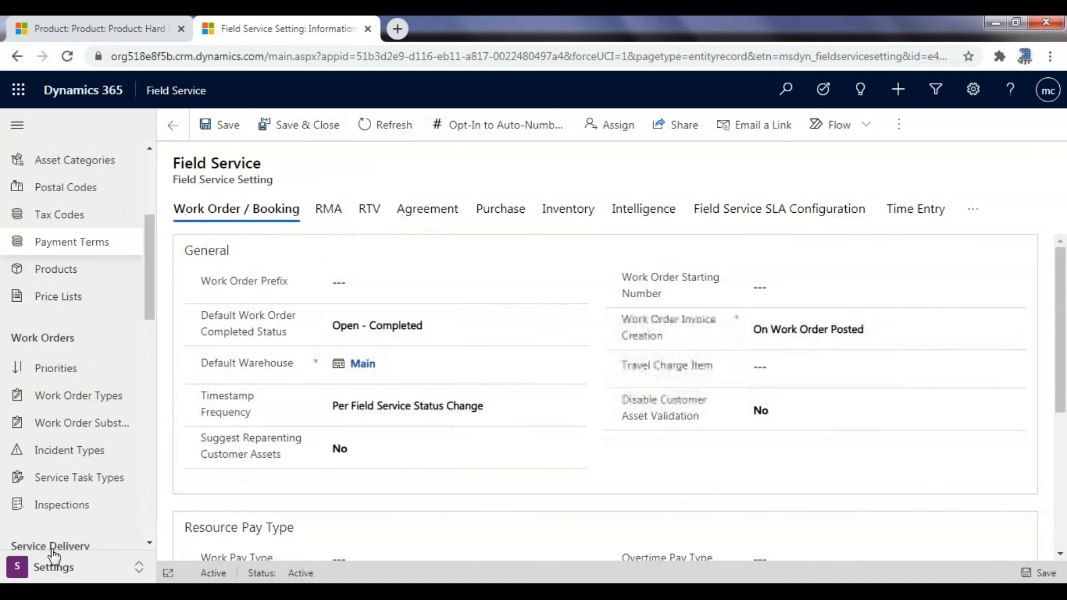
- Switch to the Service area and open the existing work order's product list
scroll(54, 551, down, 2)
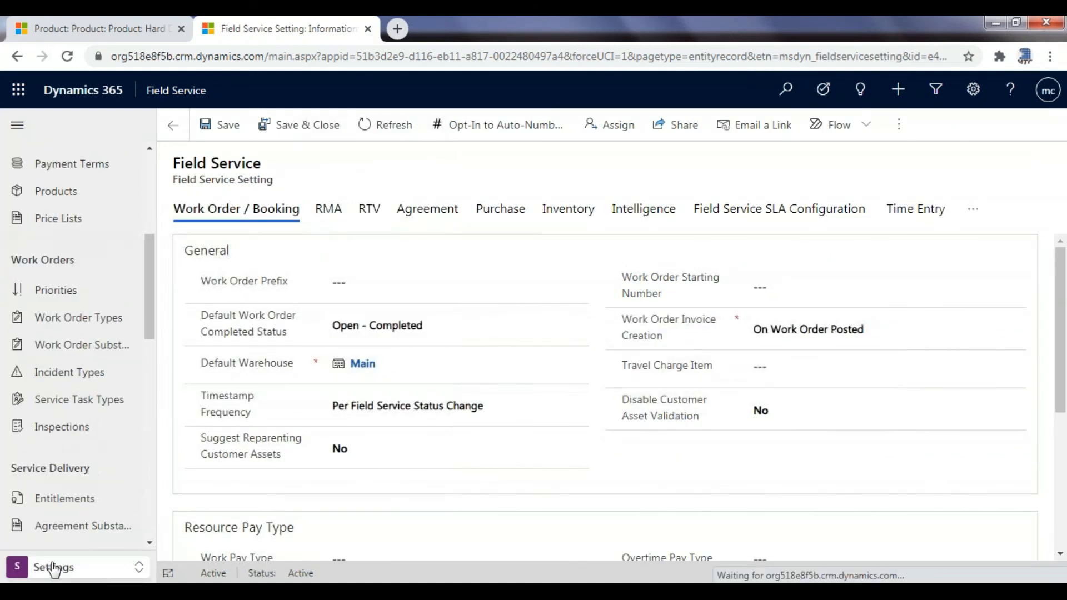
click(53, 568)
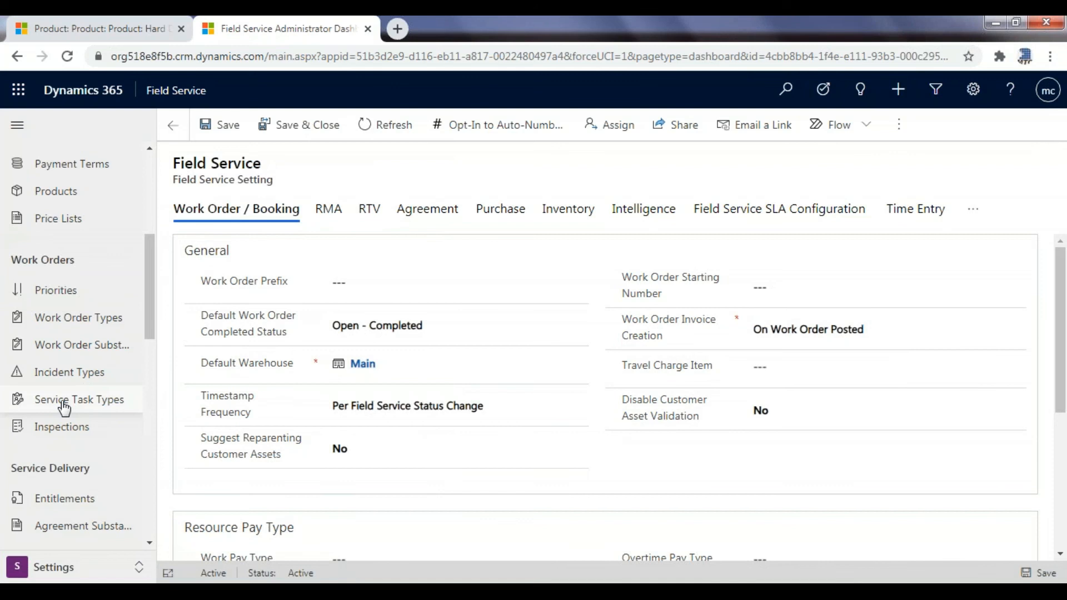
click(212, 232)
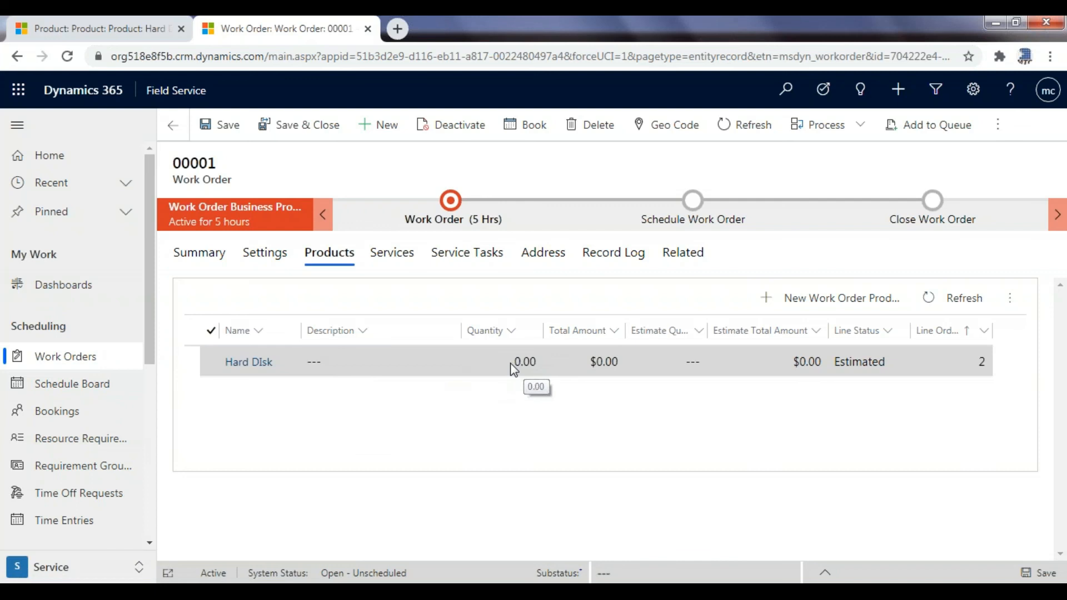
- Open the work order's Hard DIsk product line and set its Estimate Quantity to 2
click(472, 367)
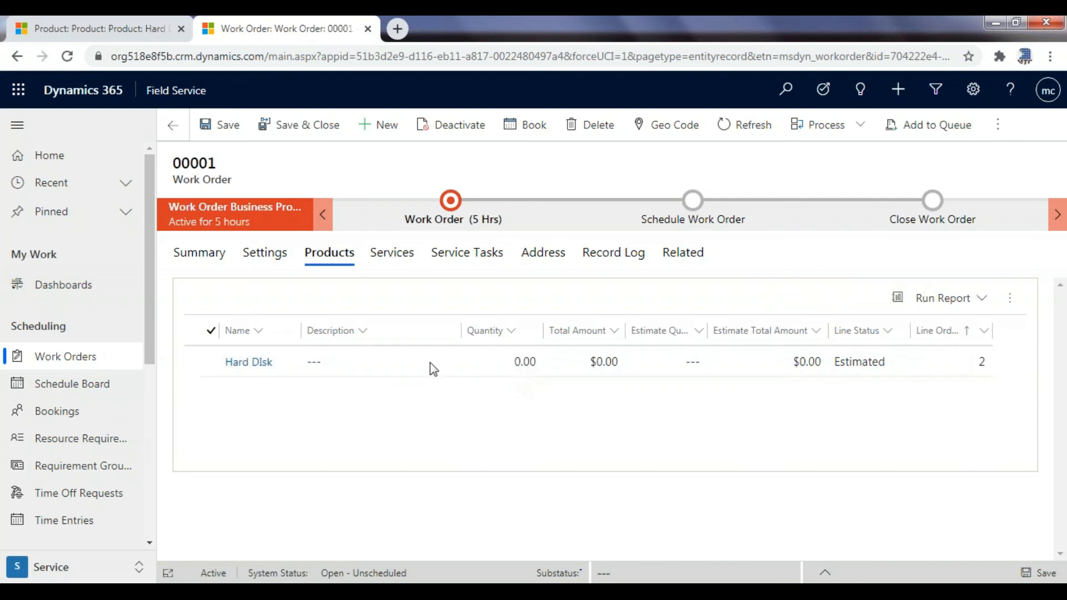
double_click(376, 369)
click(293, 268)
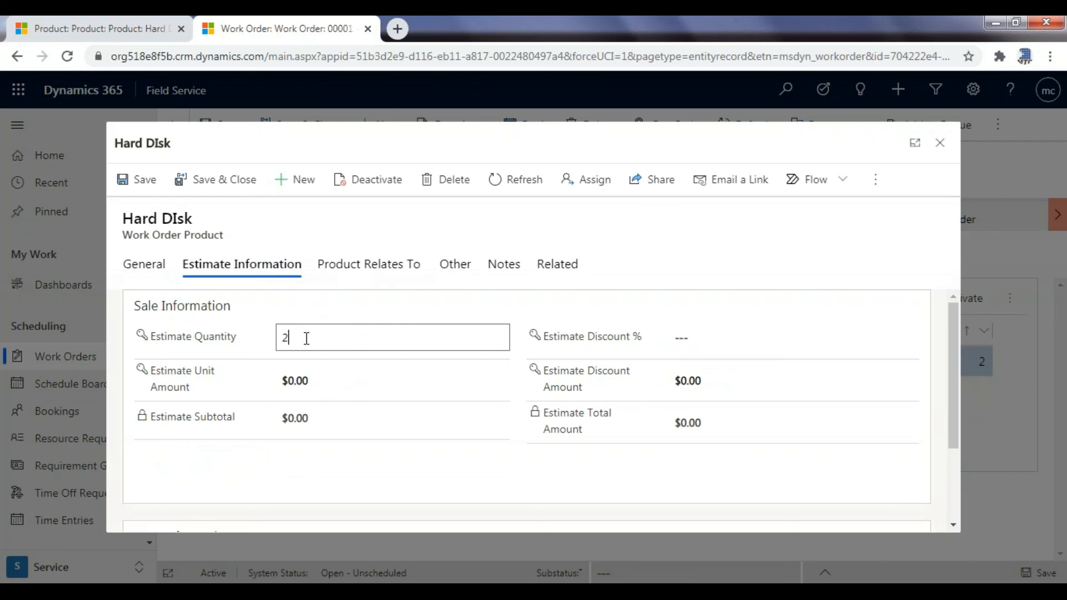
- Set the Line Status of the Hard DIsk work order product to Used, then save and close the record
click(145, 264)
click(720, 377)
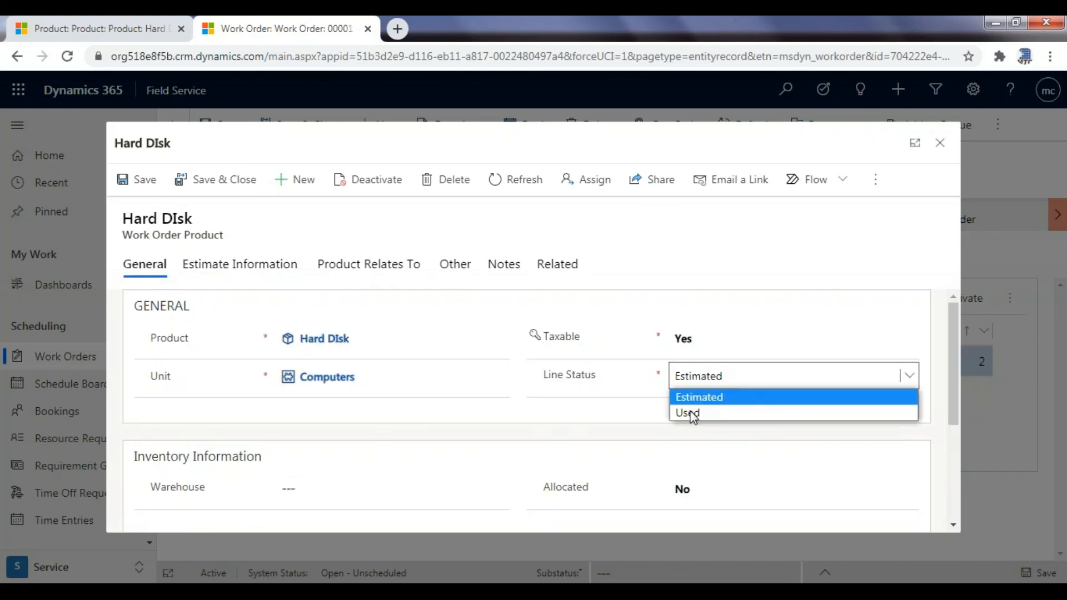
click(693, 413)
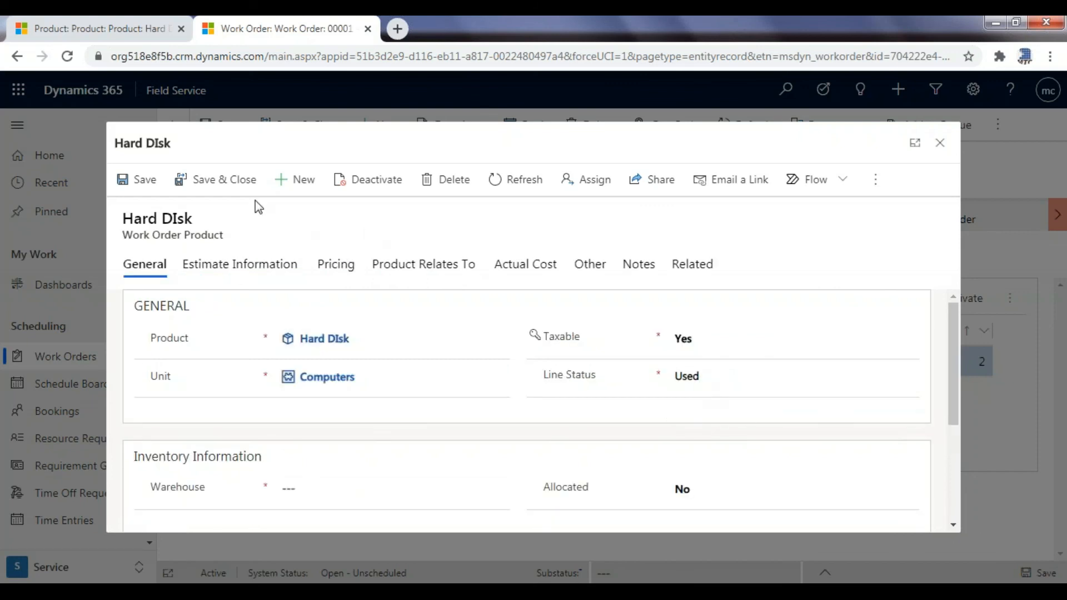
click(234, 190)
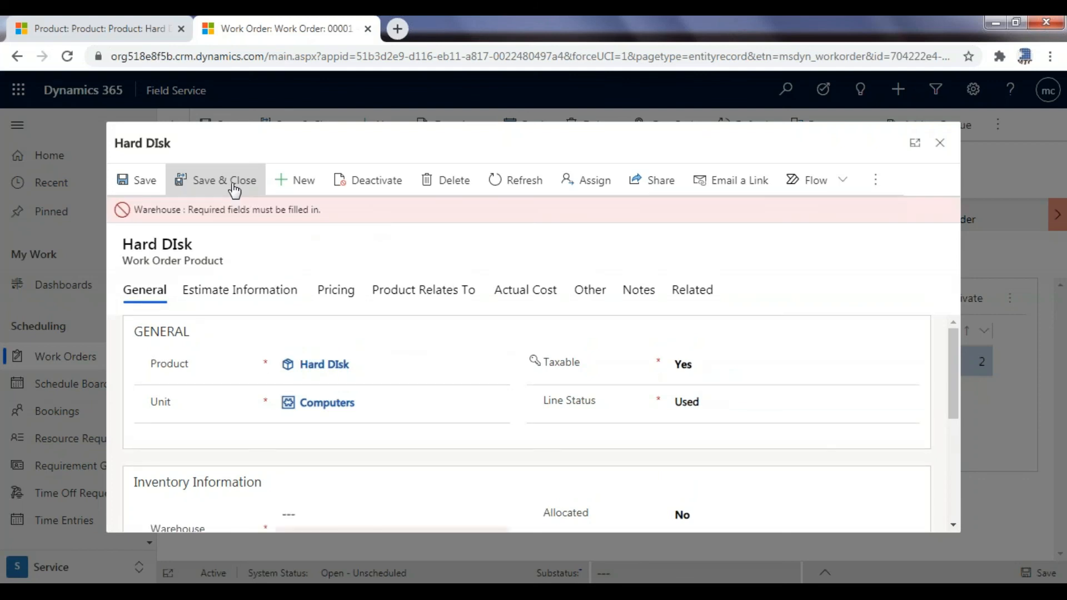
click(234, 190)
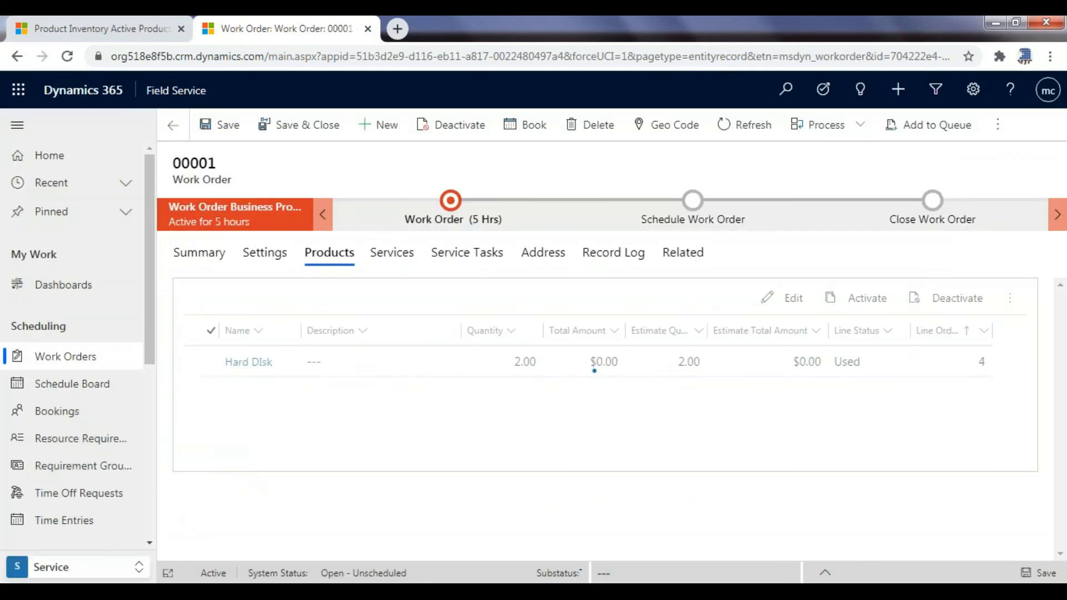
- Switch to the Inventory area and examine the Hard DIsk quantities in the active product inventory list
click(139, 567)
click(74, 459)
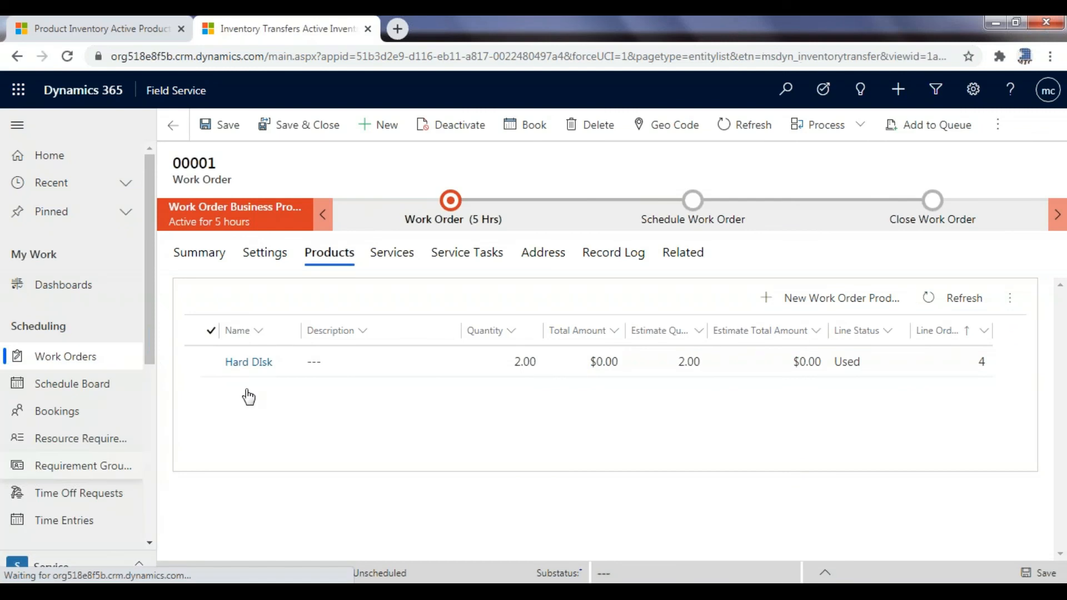
click(73, 450)
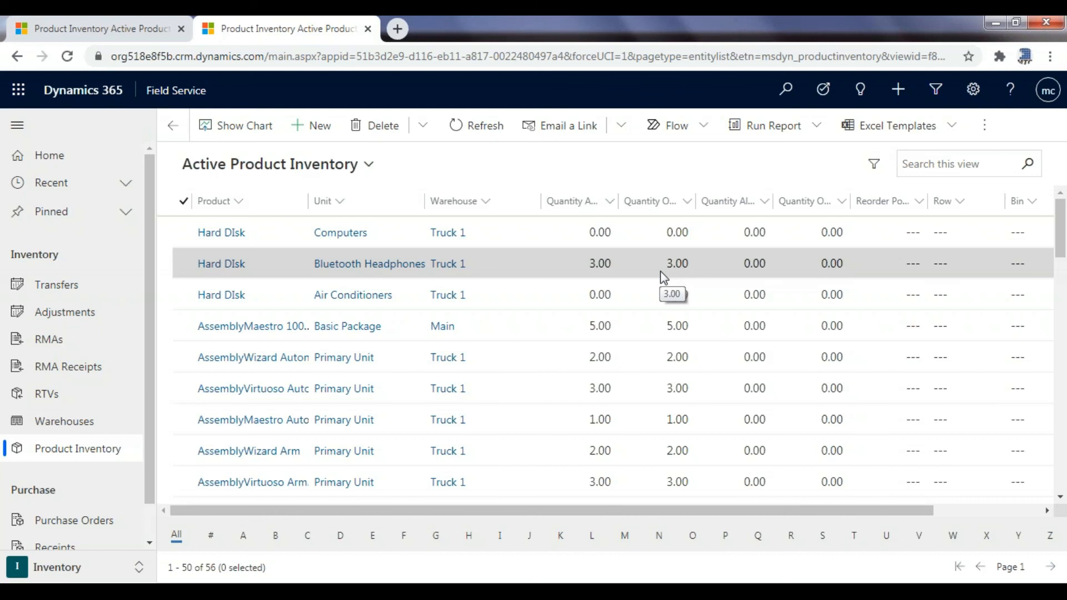
scroll(632, 370, down, 4)
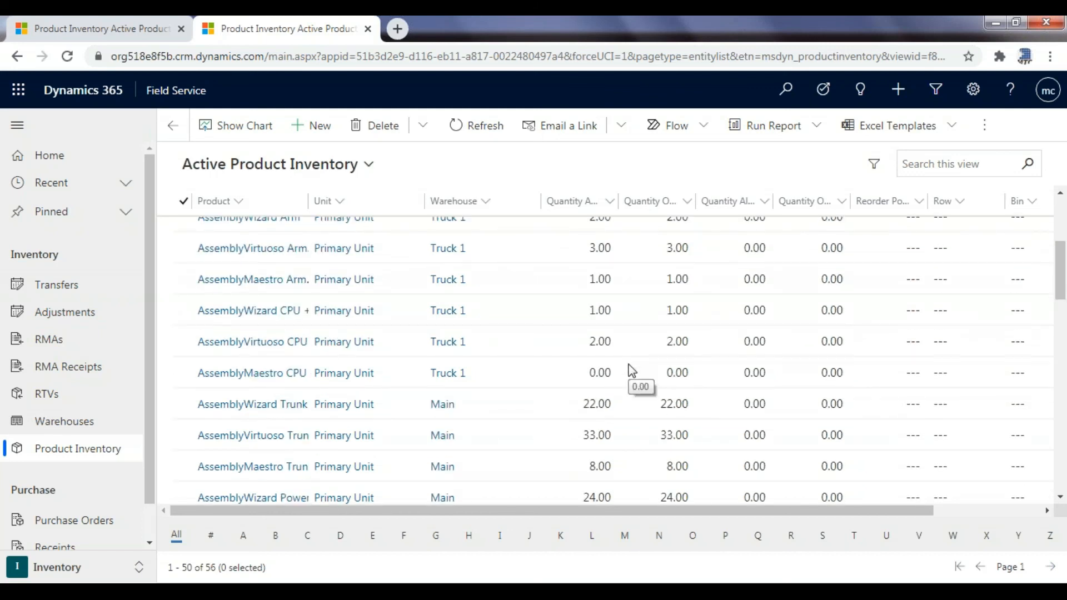